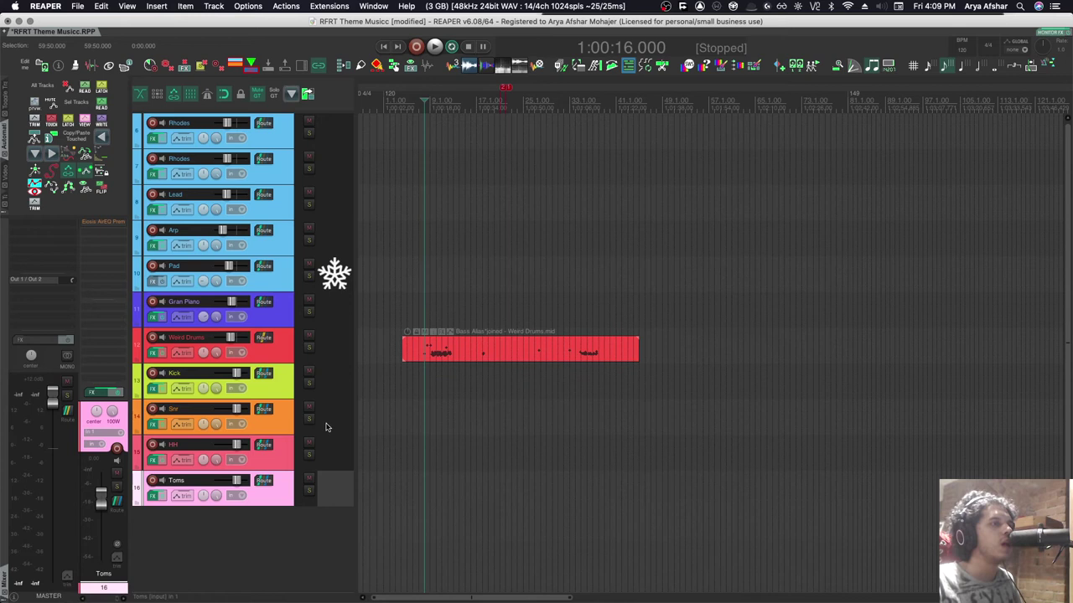
Select the Weird Drums track and the Arp track in turn to view each one's channel strip in the docked mixer.
click(291, 391)
click(285, 349)
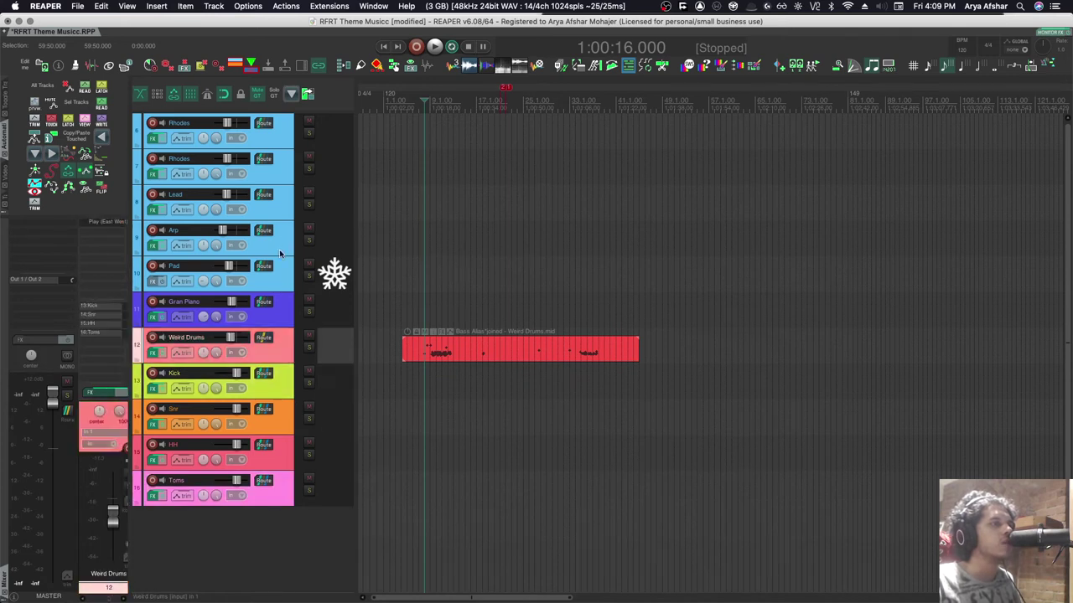
click(279, 249)
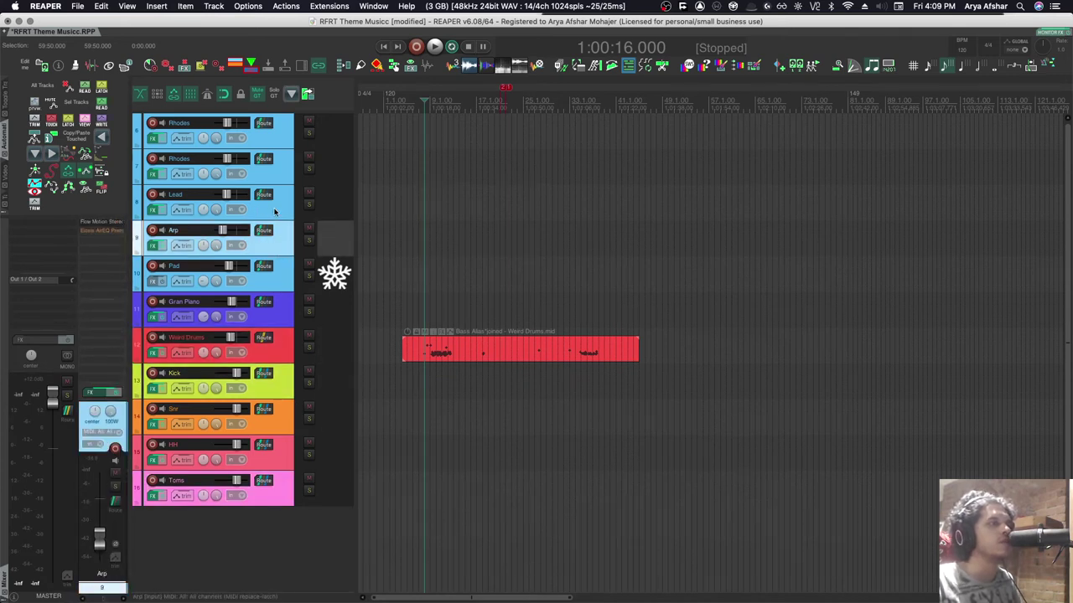
click(495, 418)
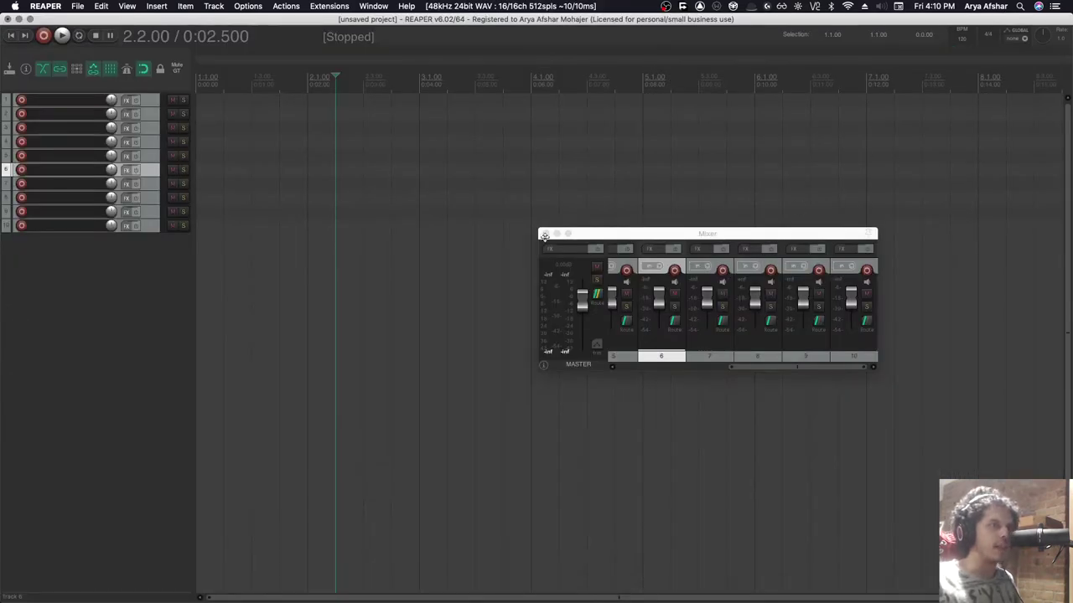
Close the floating mixer, then open the Top Project Toolbar and dock it above the timeline.
click(544, 235)
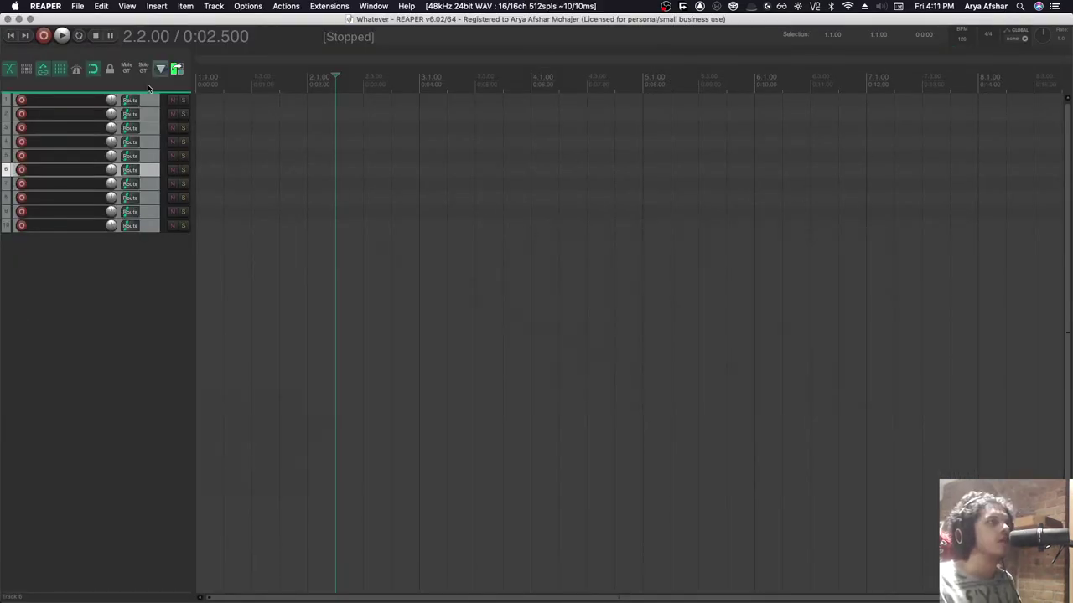
right_click(149, 87)
click(339, 207)
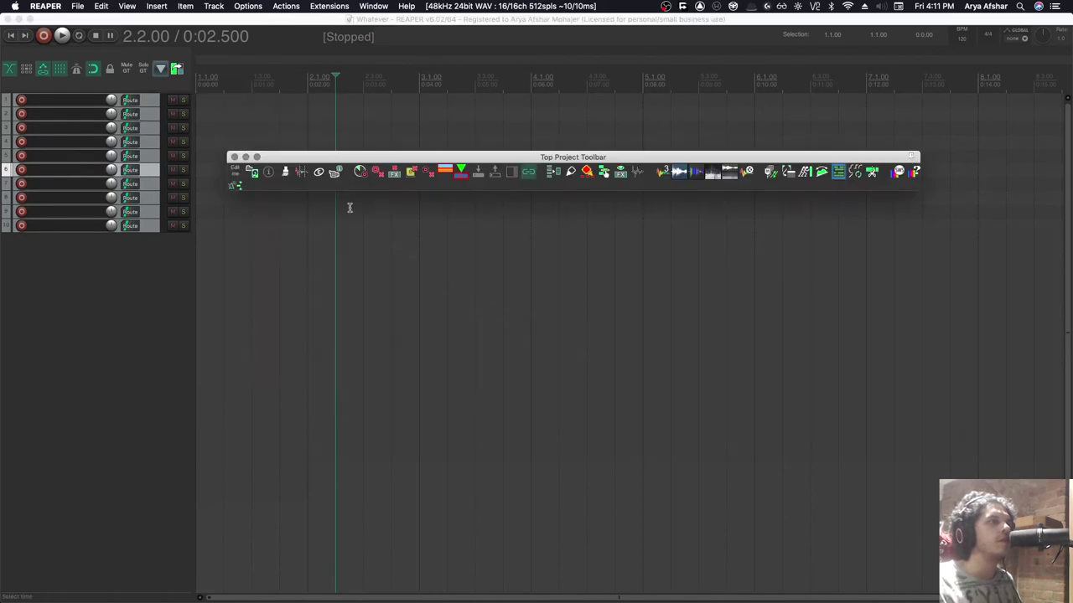
drag(378, 270, 593, 43)
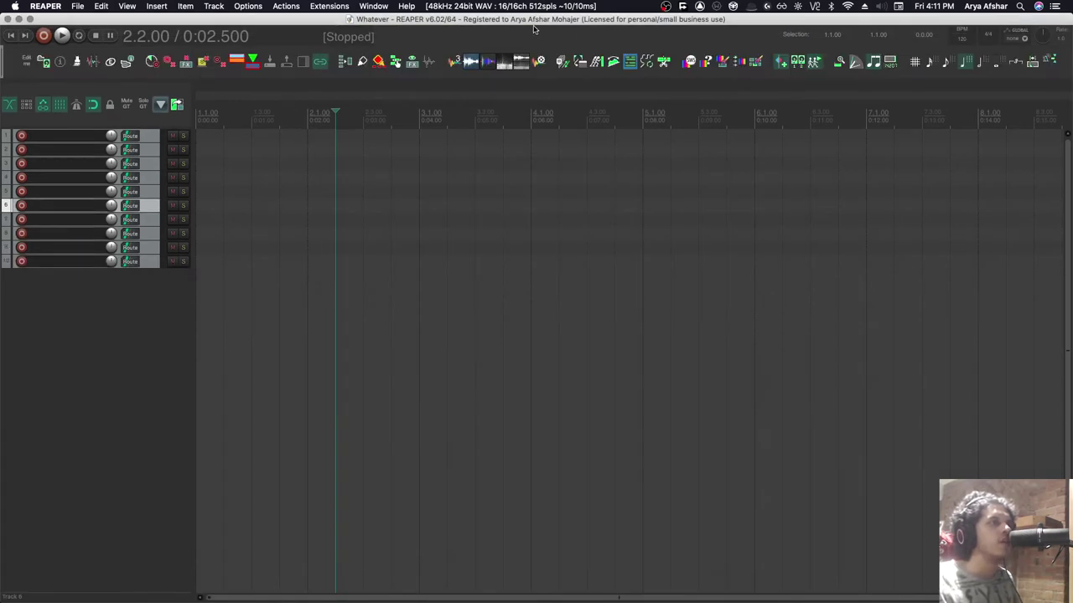
Open the mixer, dock it in the docker and move it to the left side of the main window.
key(super+m)
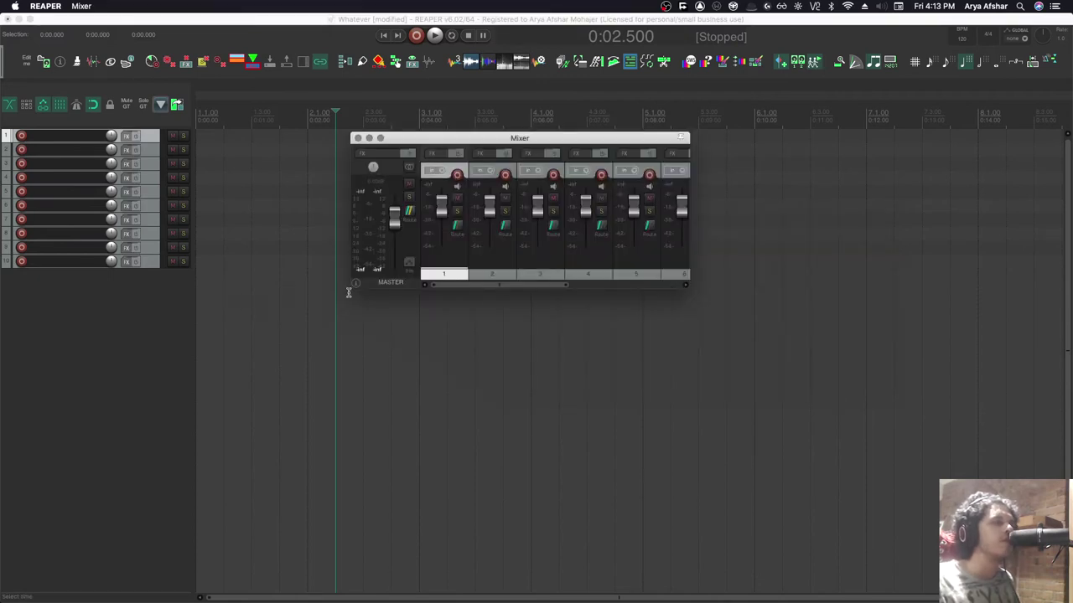
right_click(594, 283)
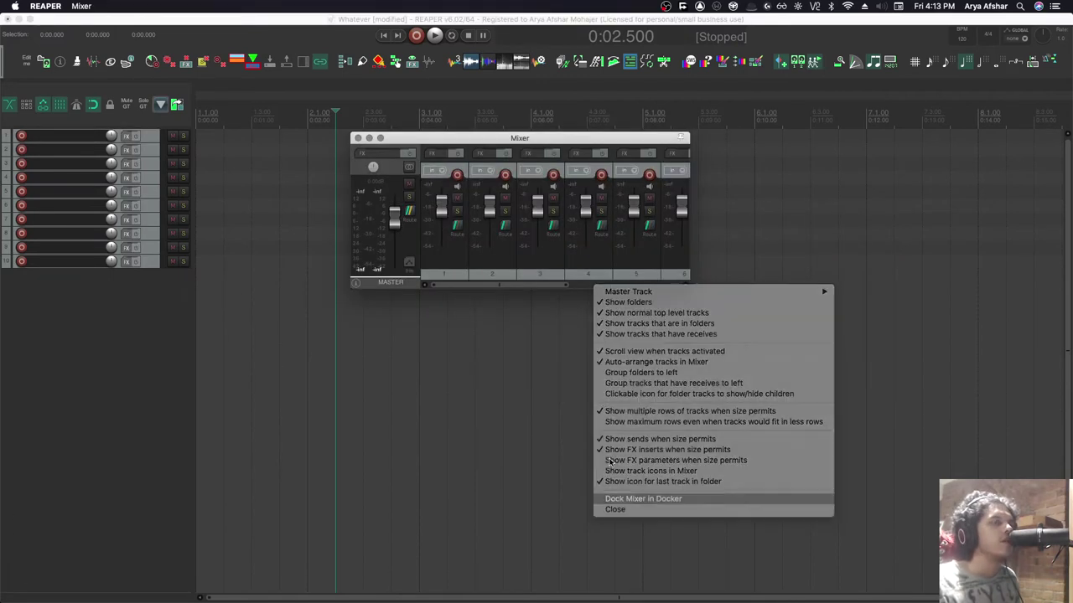
click(645, 497)
drag(5, 578, 595, 600)
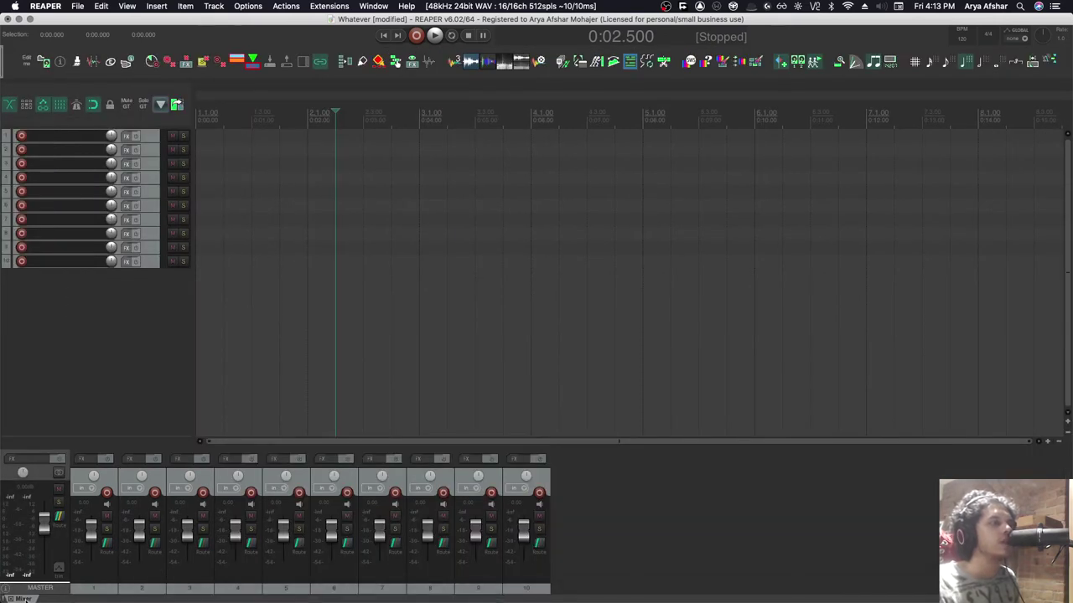
drag(25, 599, 1, 403)
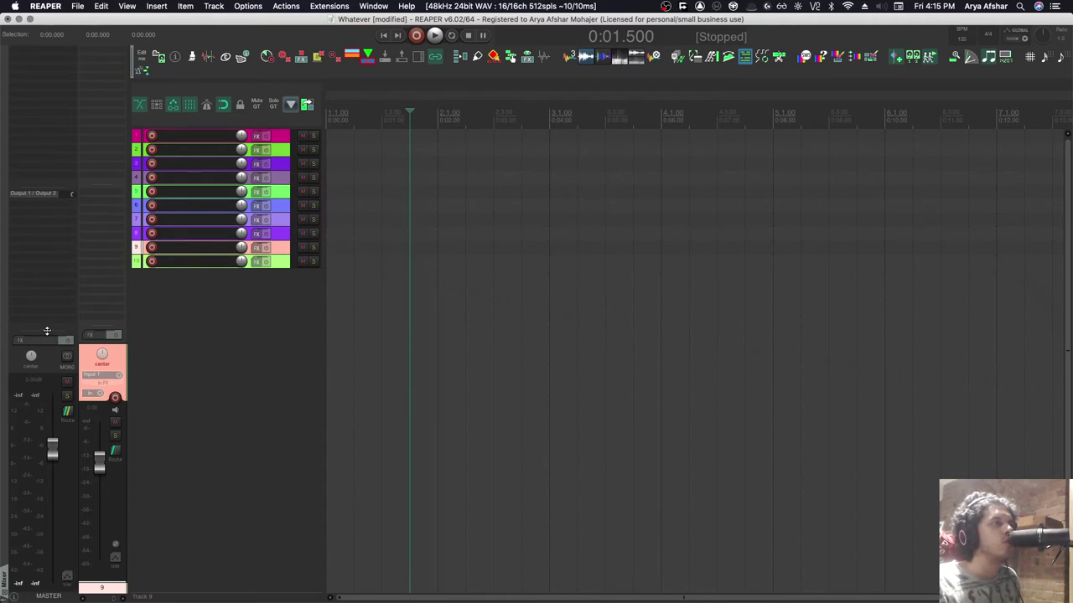
Enlarge the master track's fader section in the mixer and extend the docked toolbar across the full window width.
drag(47, 331, 49, 233)
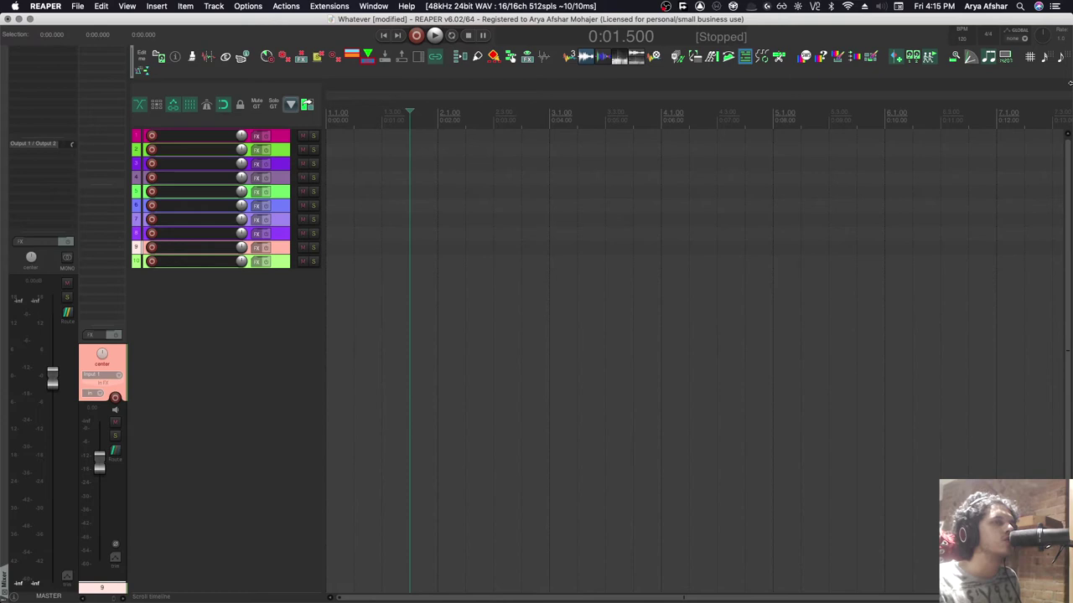
click(129, 53)
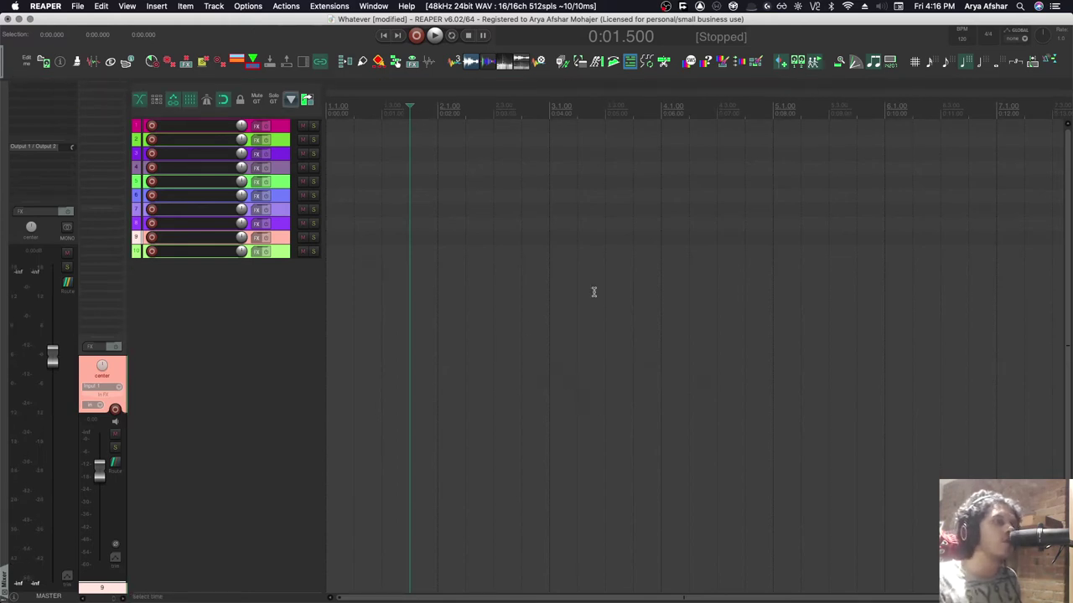
Open the Actions window, dock it along the right side and extend the toolbar above it across the full width.
key(question)
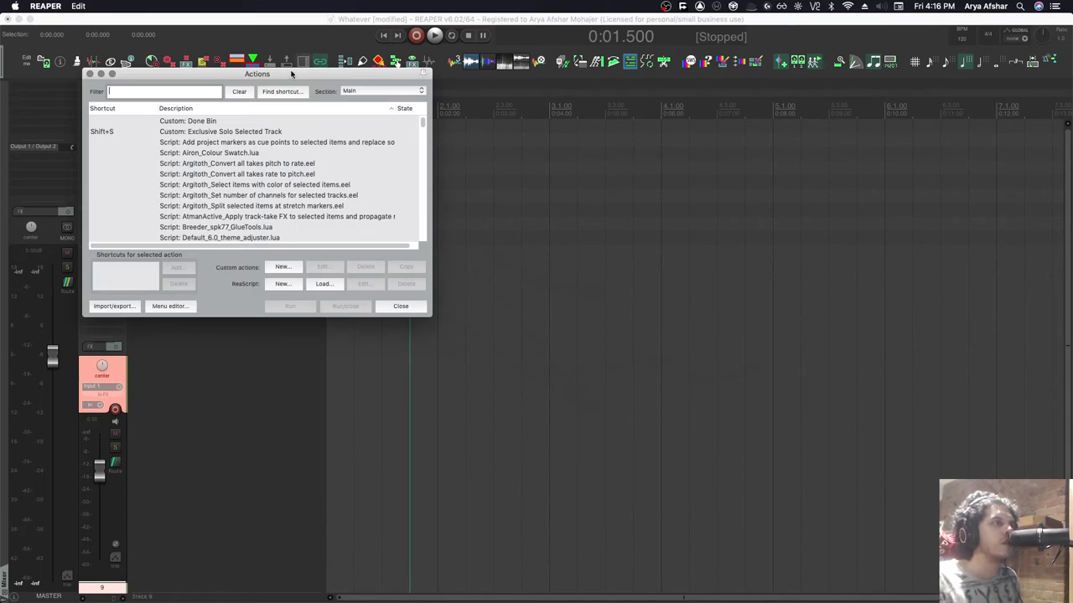
drag(287, 72, 667, 93)
right_click(614, 325)
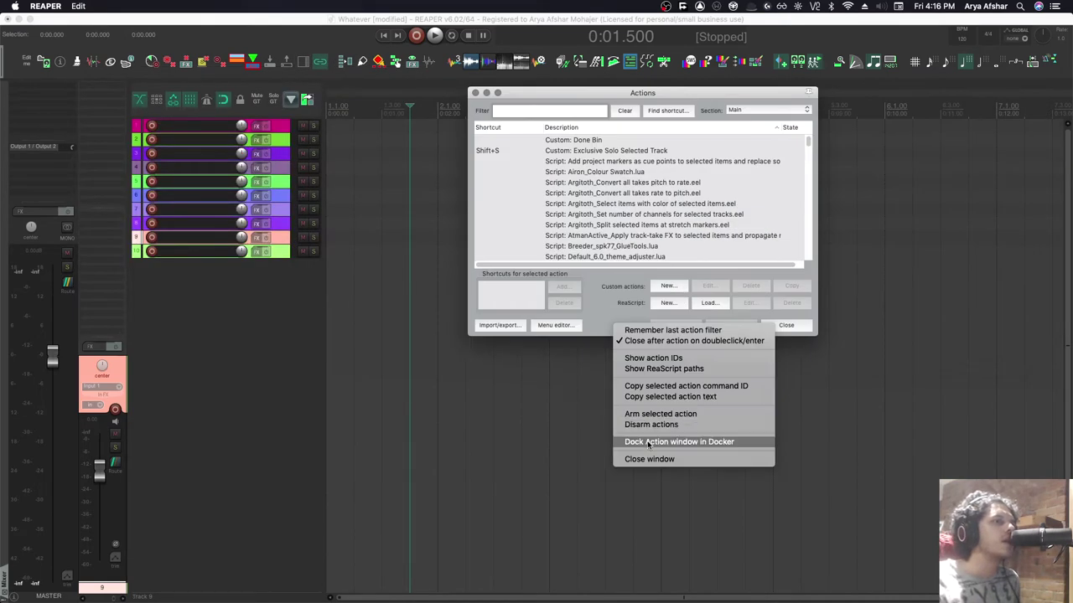
click(648, 443)
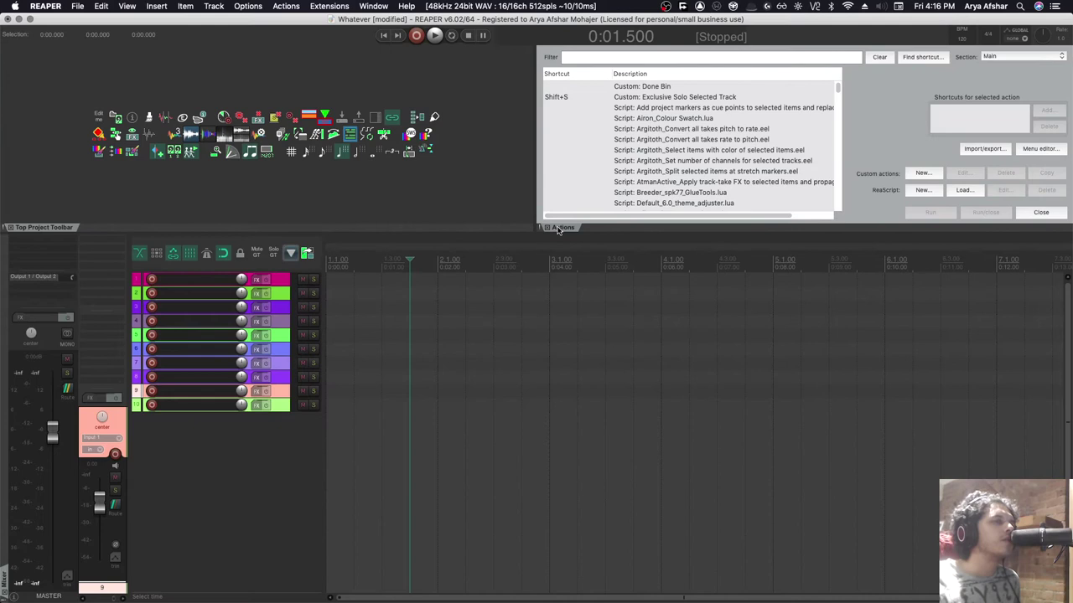
drag(557, 227, 1065, 503)
click(577, 107)
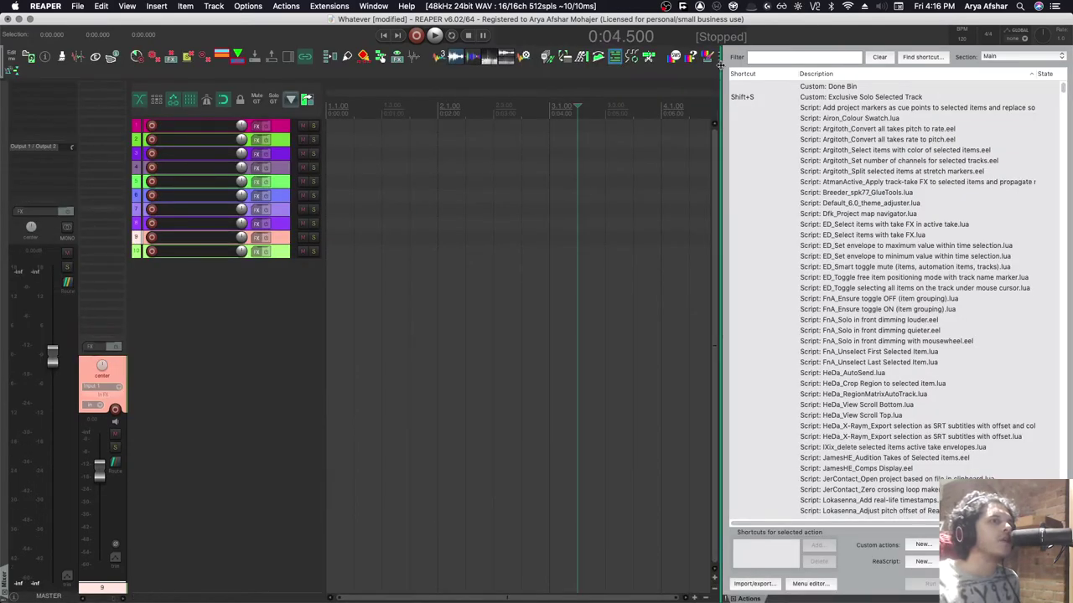
click(720, 66)
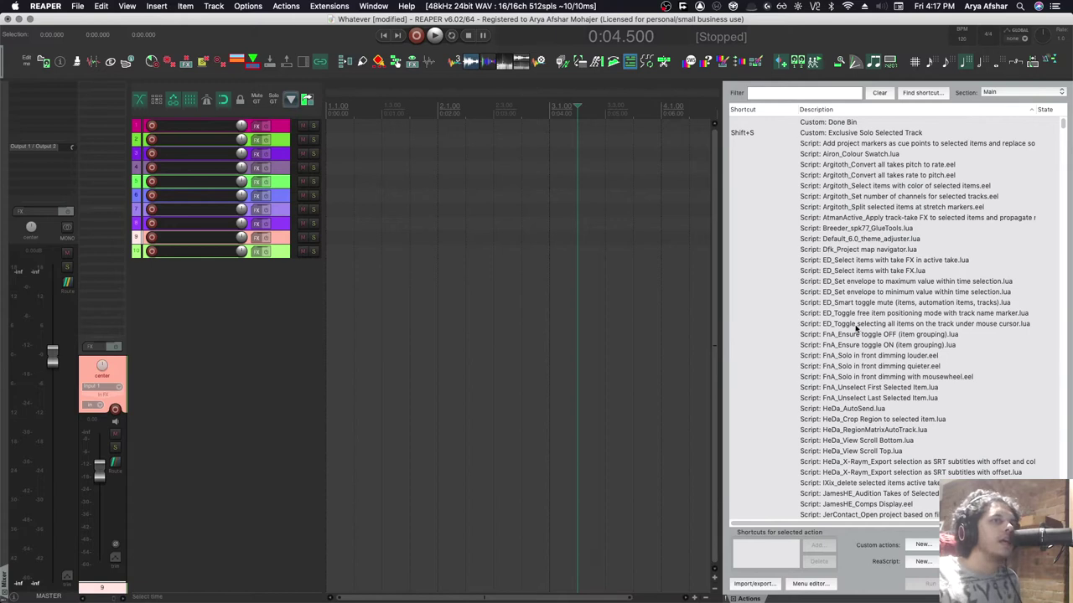
Open the Media Explorer and dock it as a tab beside the Actions window.
key(alt+super+x)
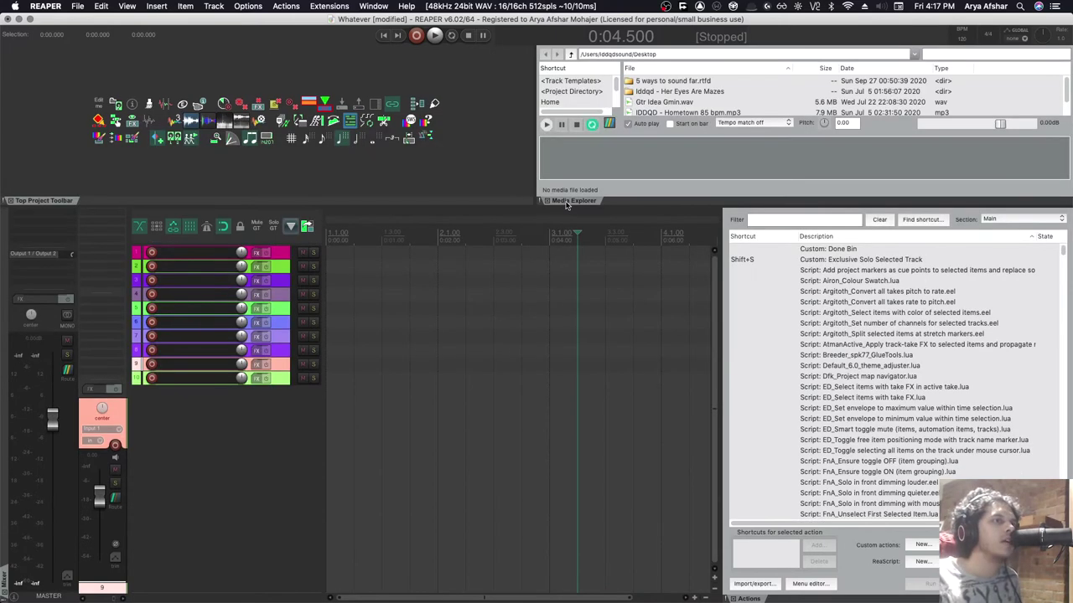
drag(568, 204, 796, 597)
Open the Project Bay and the Undo History, and dock both as tabs beside the Actions window and Media Explorer.
click(127, 6)
click(201, 178)
right_click(319, 242)
click(385, 398)
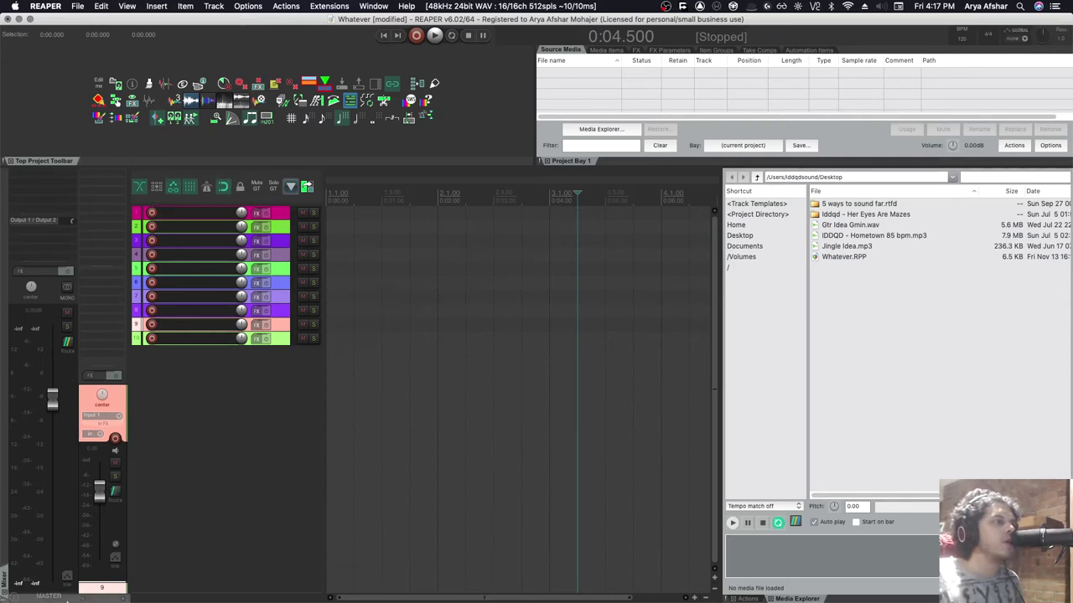
key(F7)
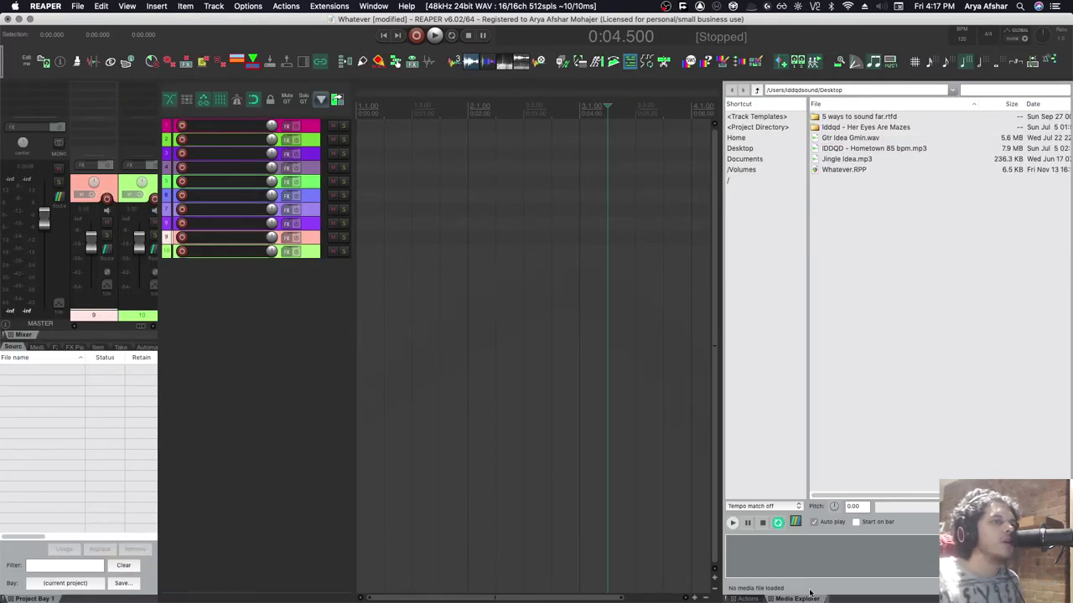
drag(835, 599, 876, 602)
key(F8)
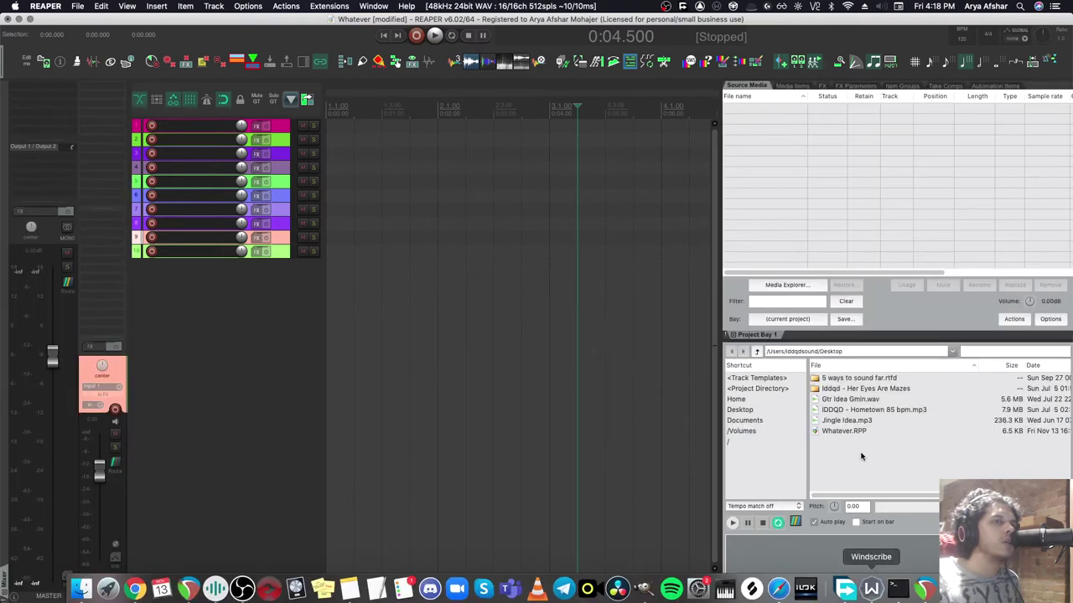
drag(752, 337, 777, 421)
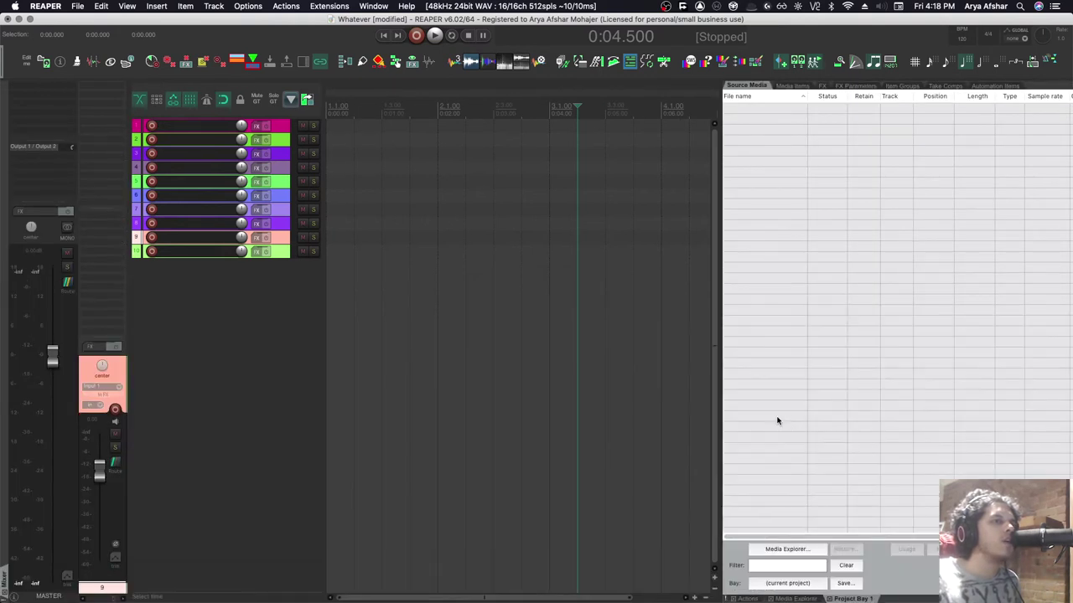
click(100, 6)
click(121, 42)
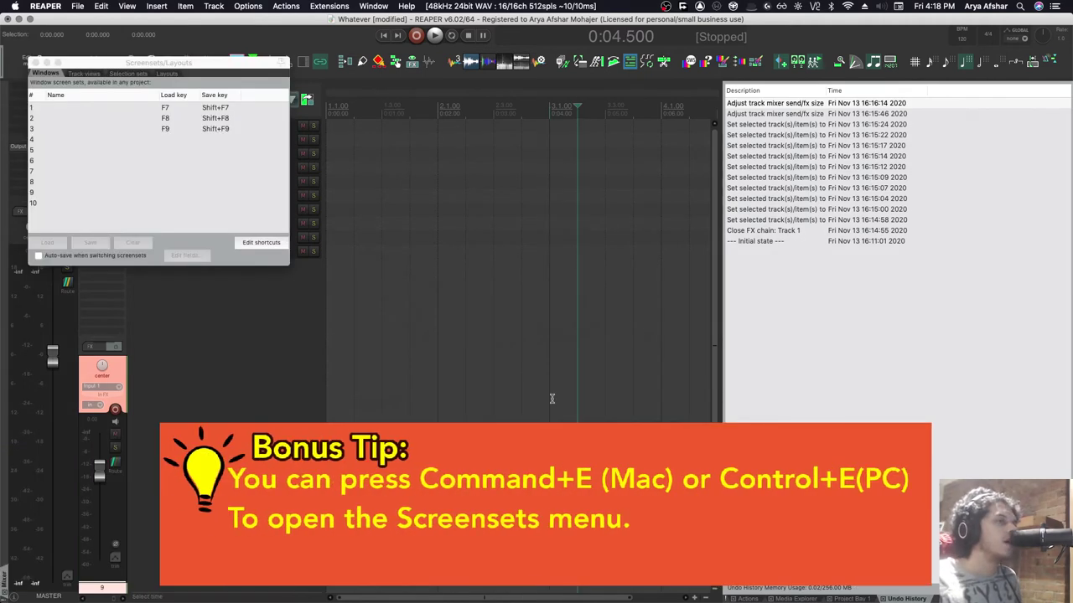
Save the window layout to screenset 1 as "Main Editing", then close the Screensets window and bring back the docked layout.
click(62, 109)
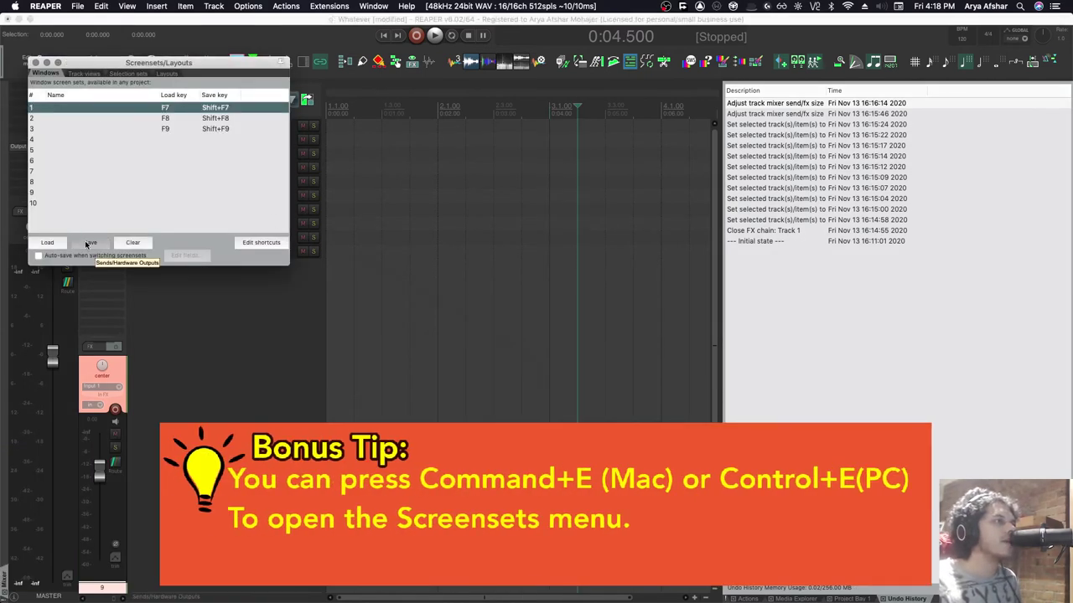
click(87, 240)
text(Main E)
text(diting)
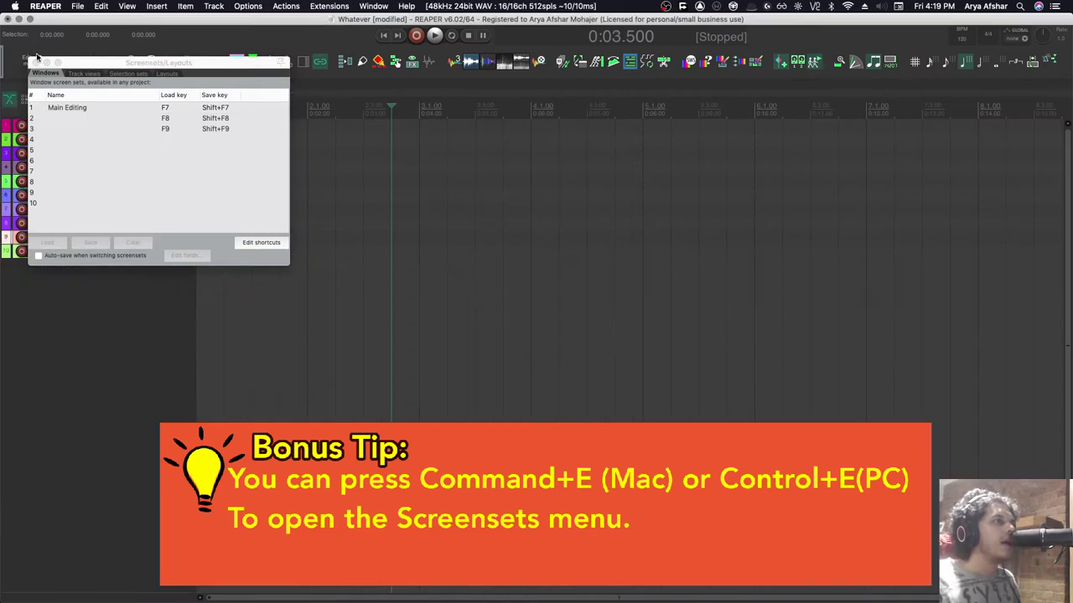
key(super+e)
key(alt+d)
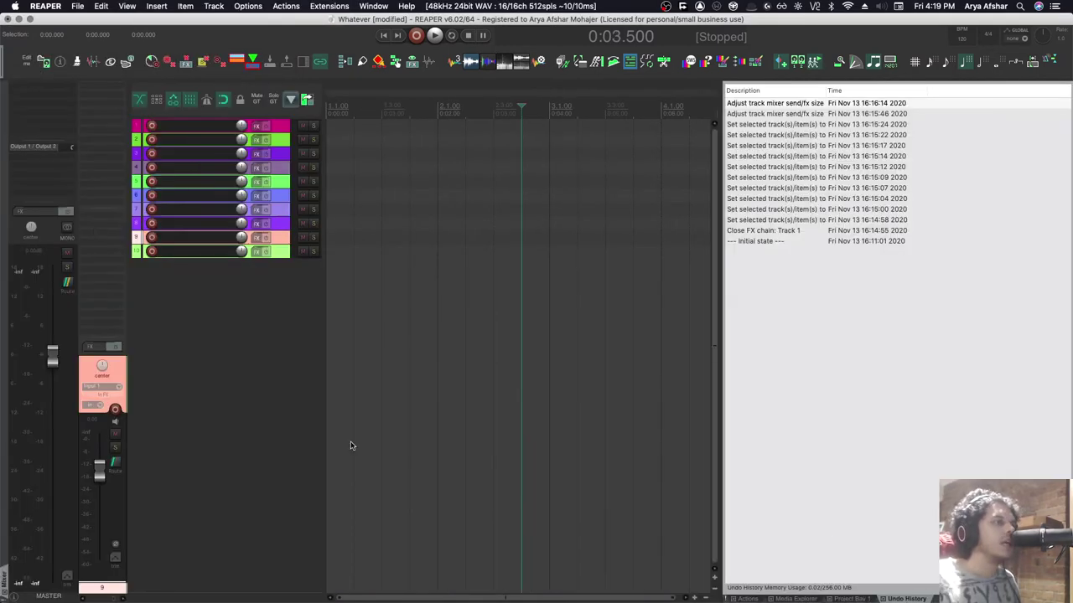
Close the docked Actions, Media Explorer, Project Bay and Undo History windows, leaving the mixer and toolbar docked.
click(749, 600)
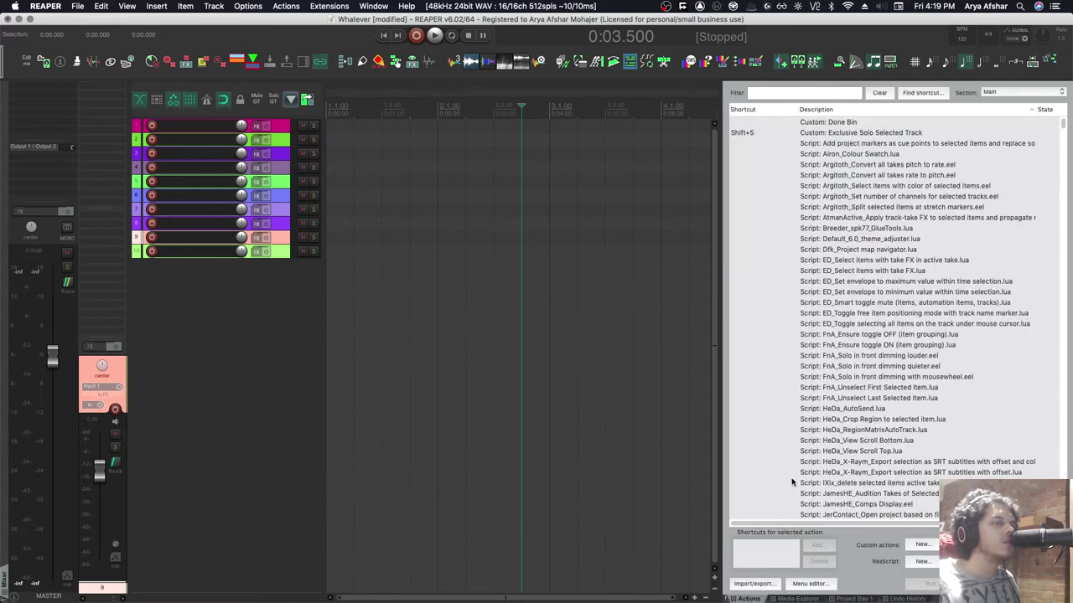
key(Left)
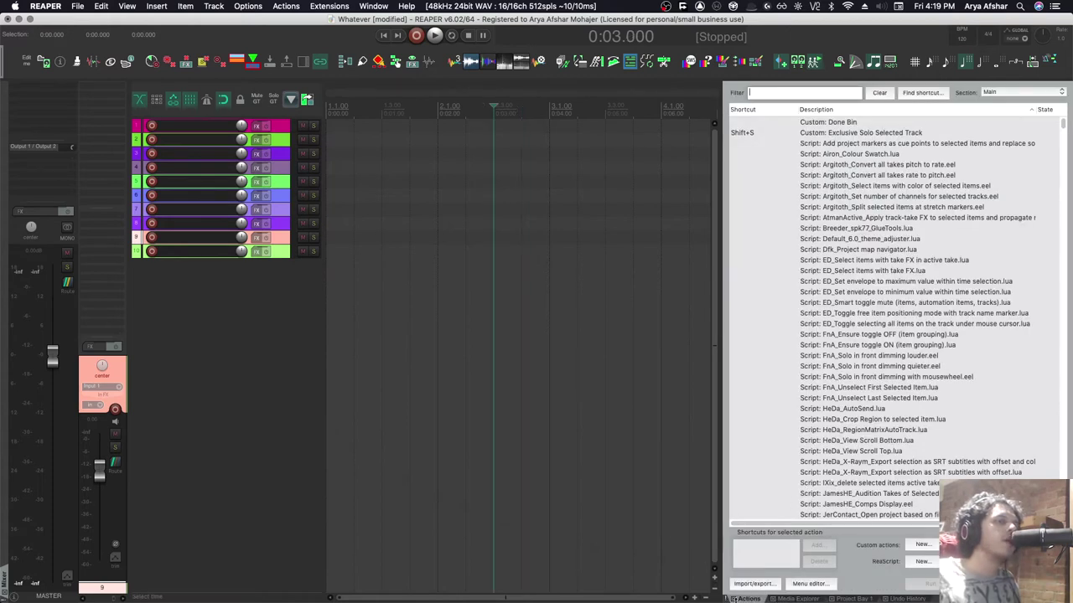
click(734, 601)
key(shift+slash)
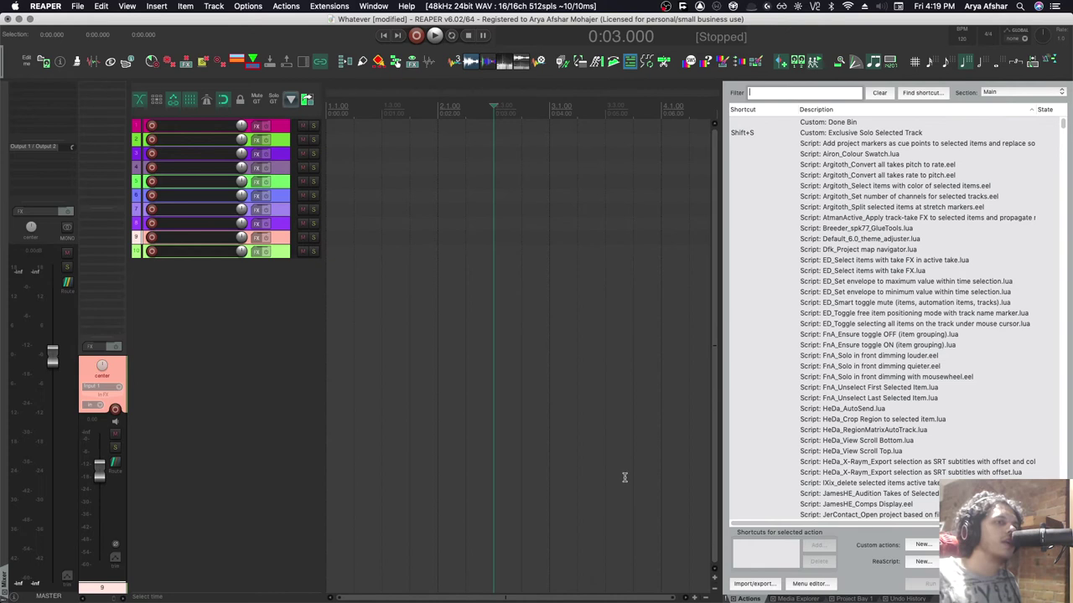
click(734, 600)
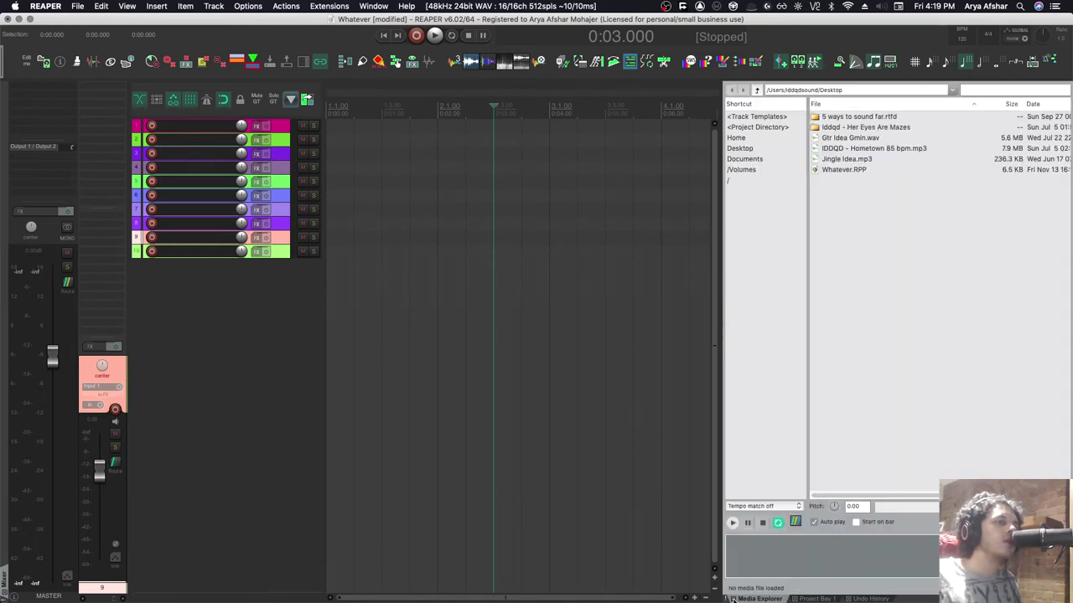
click(734, 600)
click(734, 600)
click(734, 600)
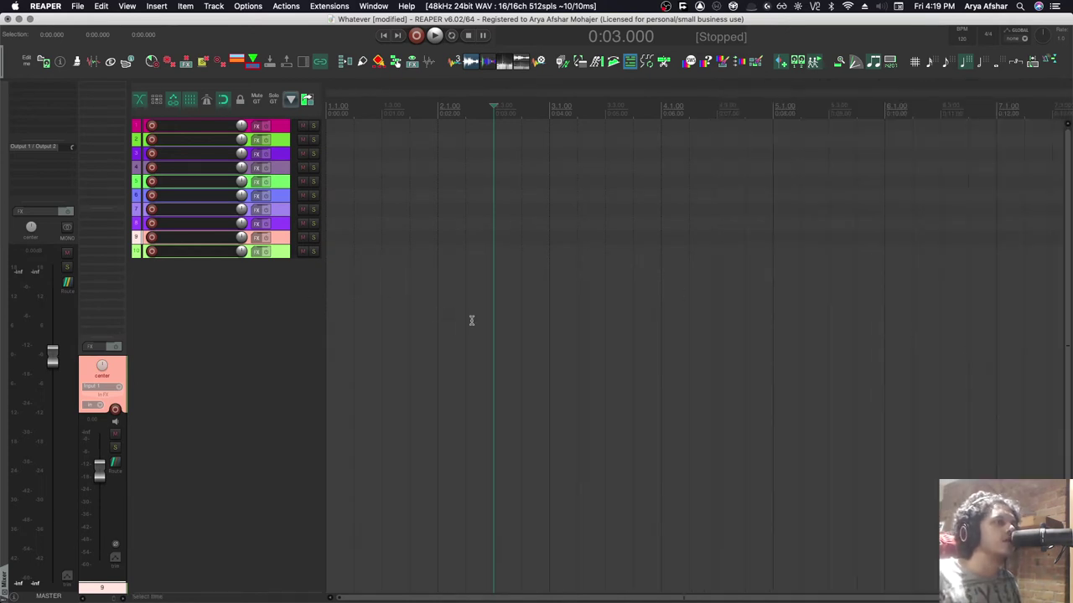
Save the current window layout over the Main Editing screenset in slot 1.
key(super+e)
click(92, 108)
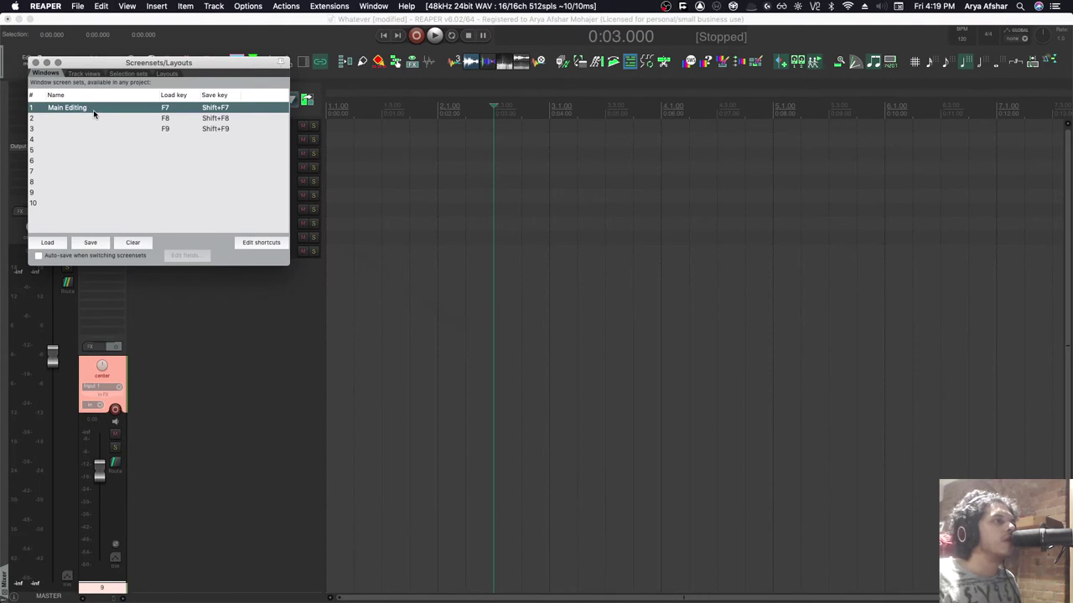
click(89, 245)
click(572, 258)
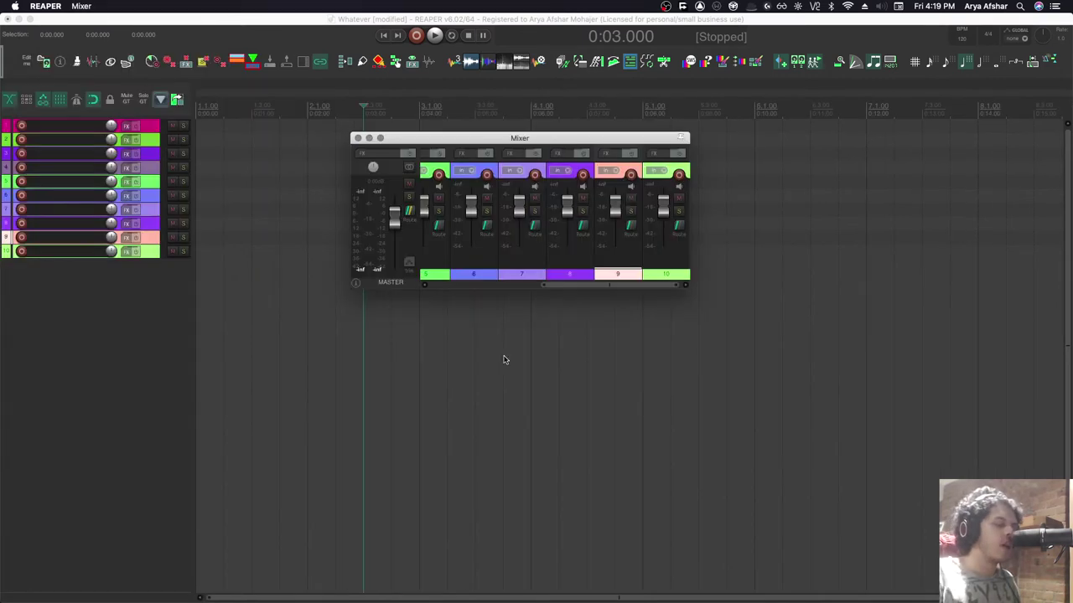
Load the Main Editing screenset and reopen the Actions window in its docked position.
key(F7)
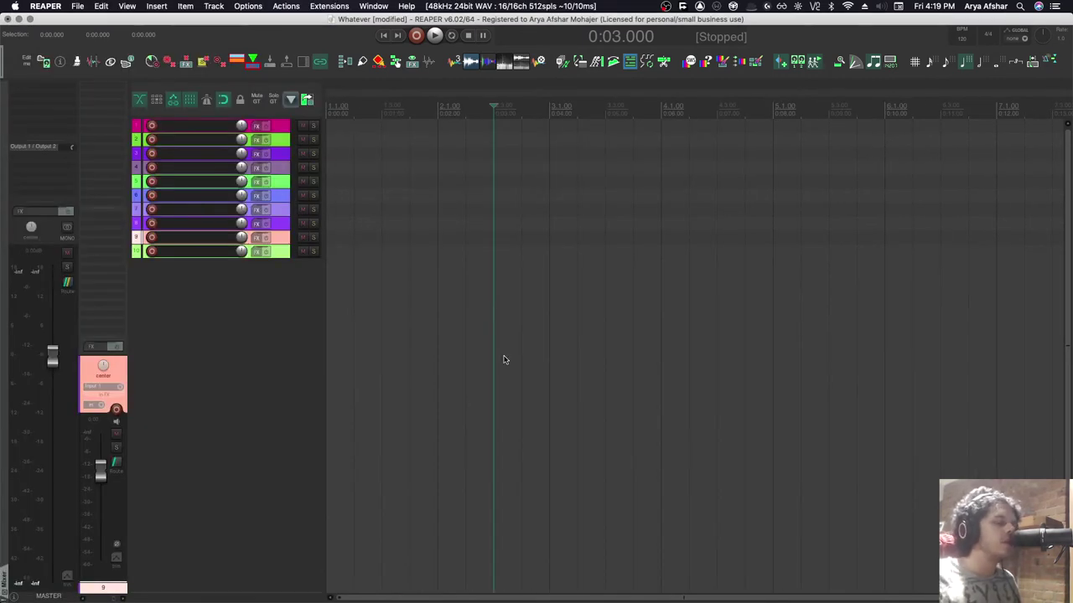
key(question)
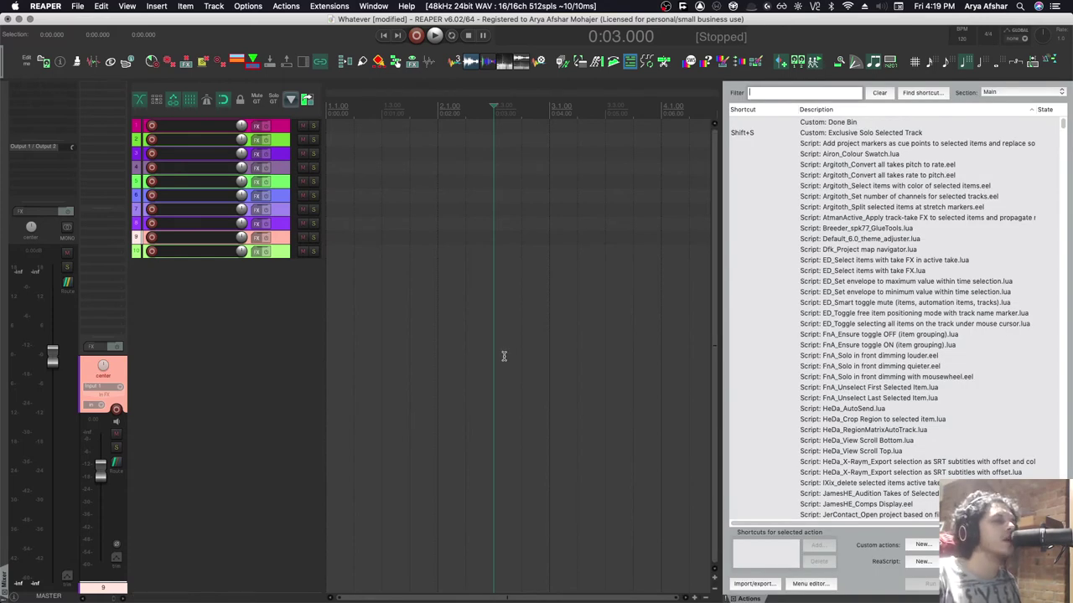
Open the Media Explorer and Project Bay windows in the docker that holds the Actions window.
key(ctrl+alt+x)
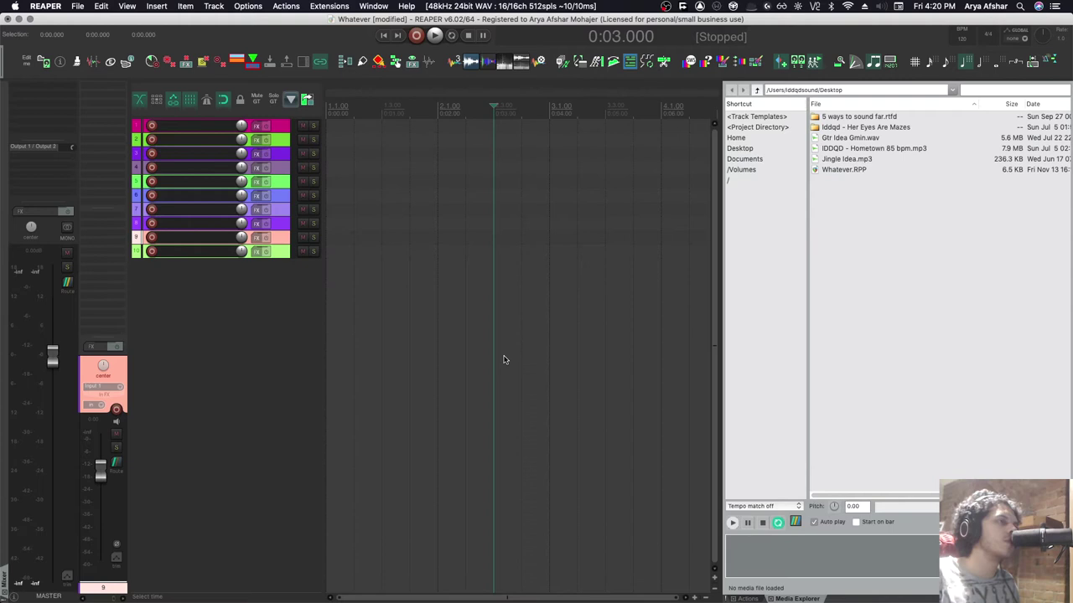
key(ctrl+b)
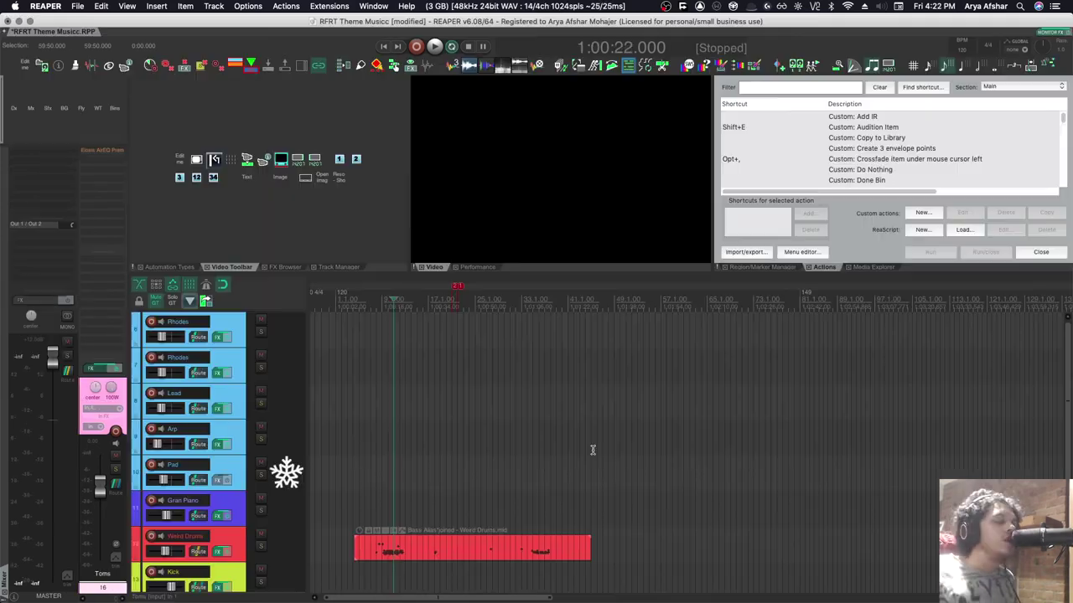
Add MaxxBass Stereo from the docked FX Browser to the Weird Drums media item and close its FX window.
scroll(560, 418, down, 1)
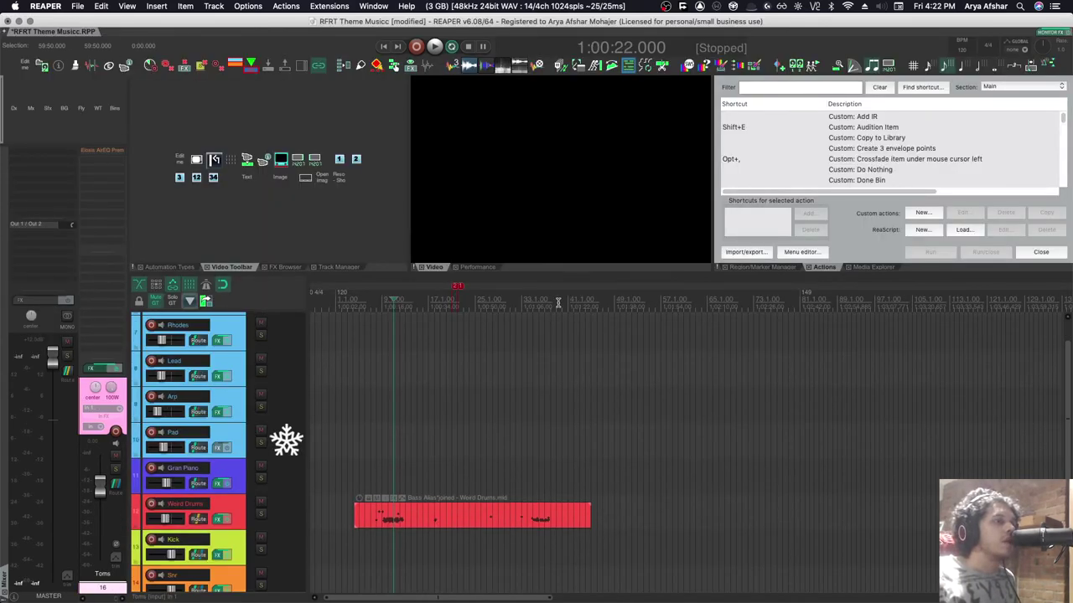
click(164, 266)
click(283, 267)
click(350, 267)
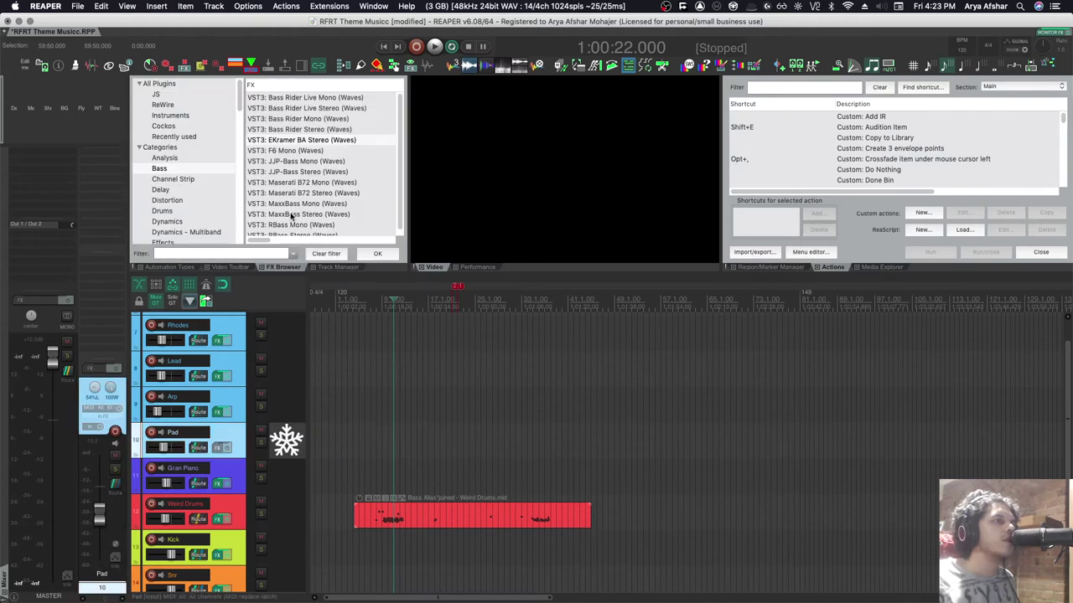
drag(291, 214, 465, 515)
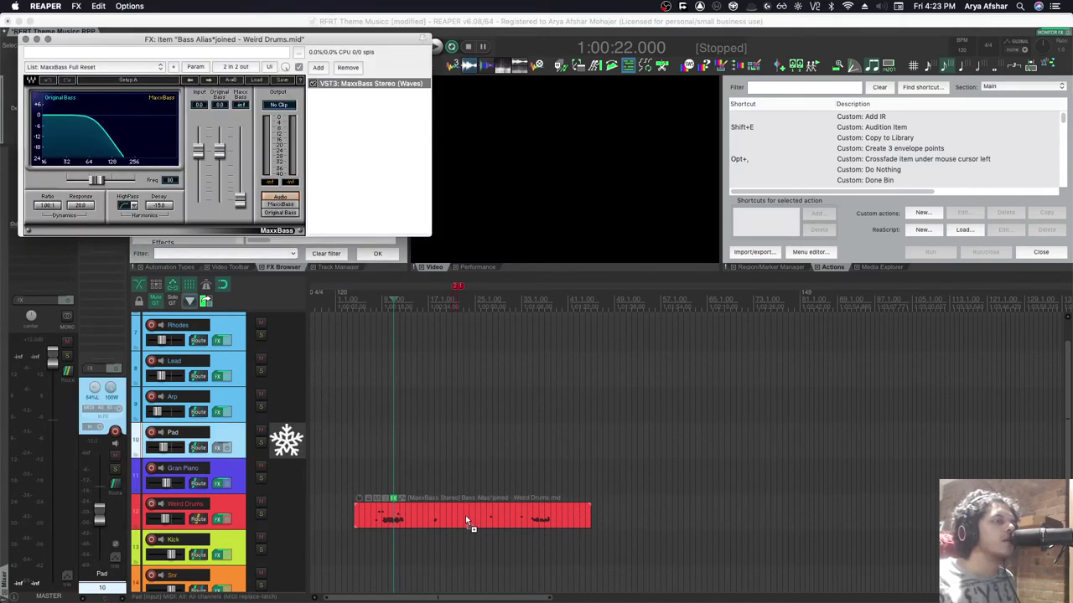
click(26, 39)
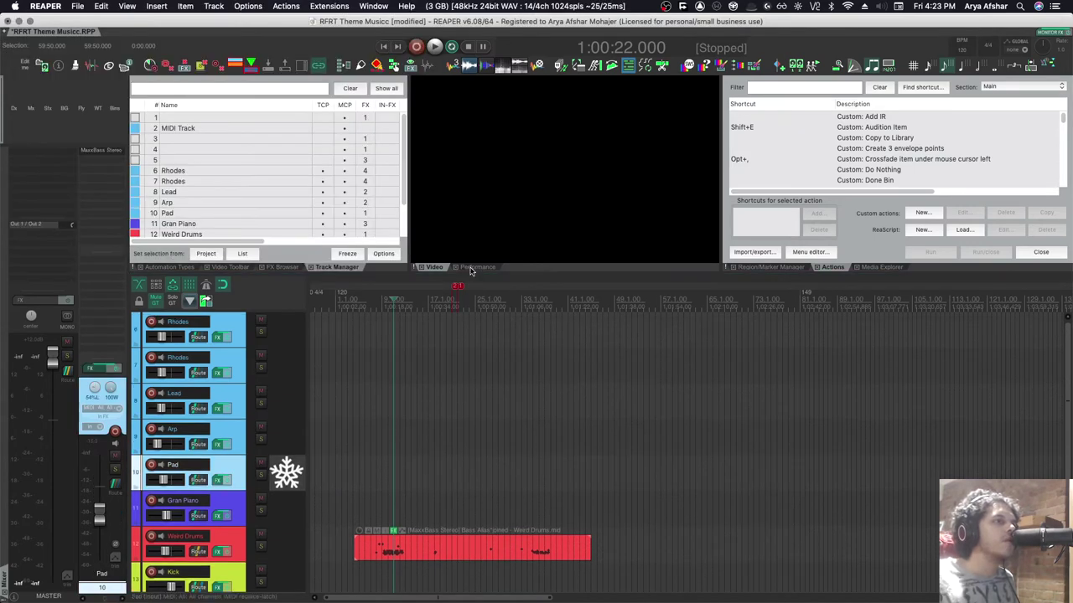
View the docked Performance, Region/Marker Manager and Actions windows in turn.
click(473, 268)
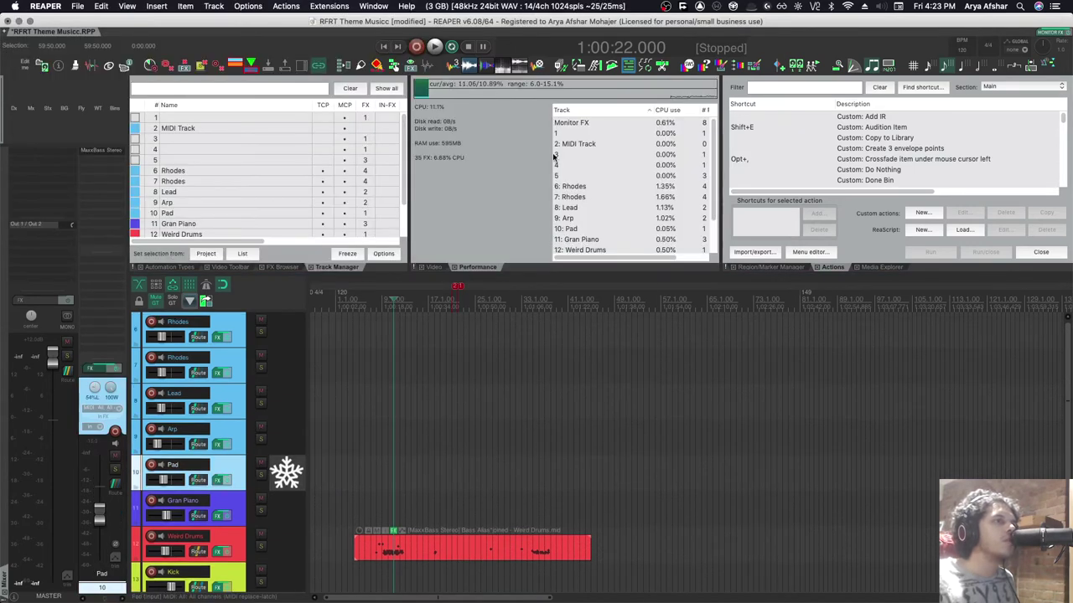
click(773, 268)
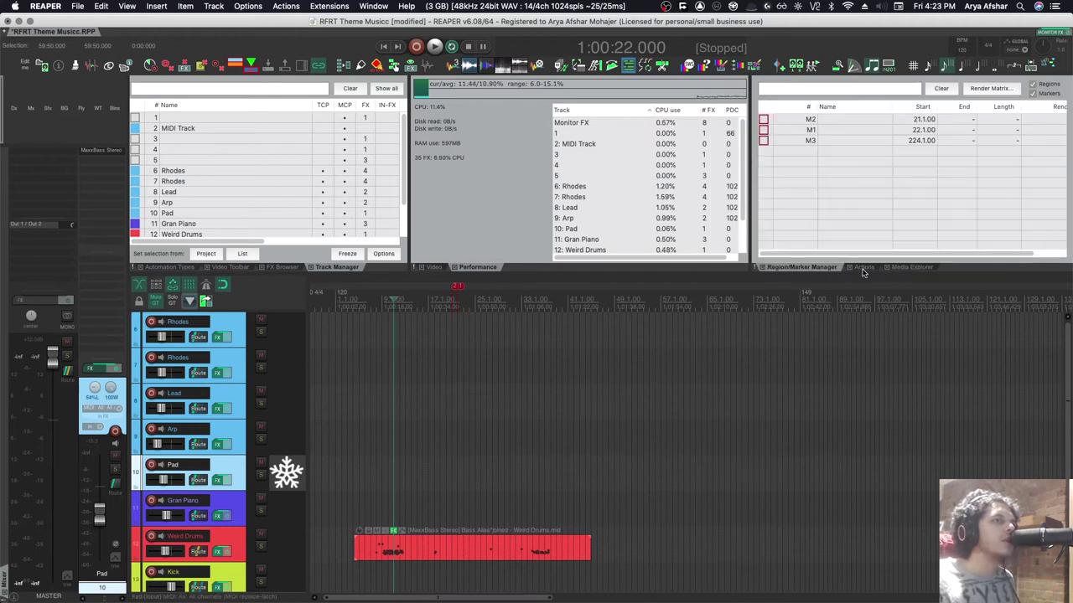
click(863, 267)
click(868, 268)
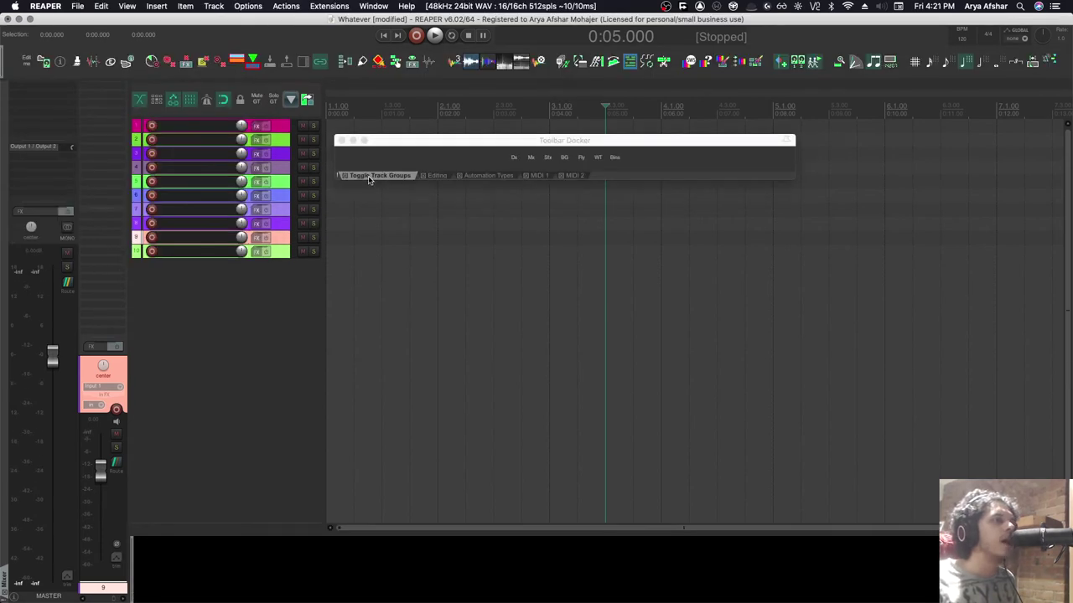
Dock the Toggle Track Groups and Automation Types toolbars together above the mixer and close the floating Toolbar Docker.
drag(369, 178, 37, 86)
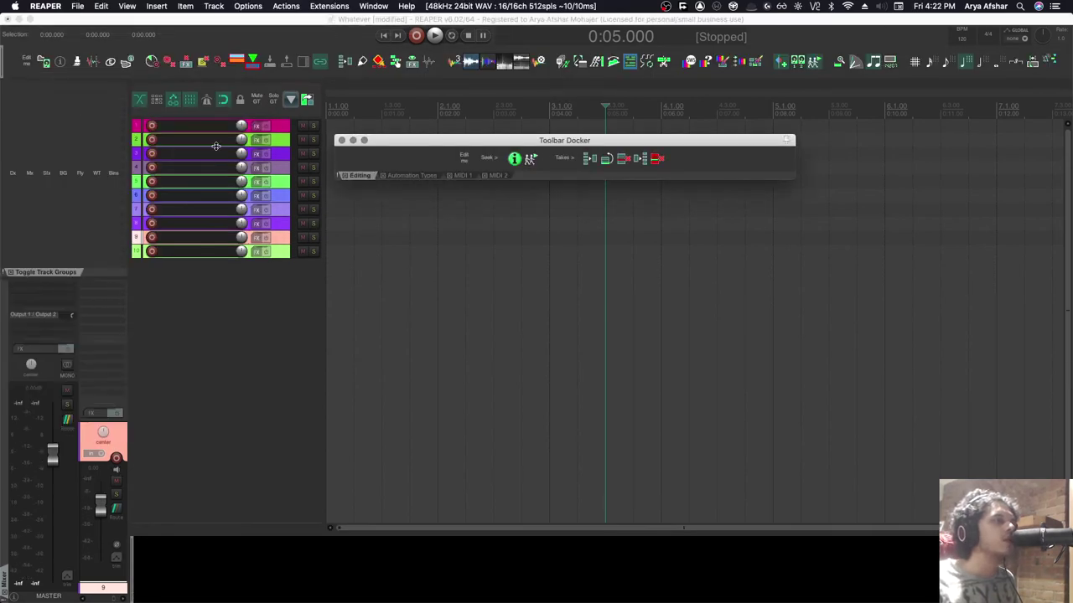
drag(373, 176, 25, 369)
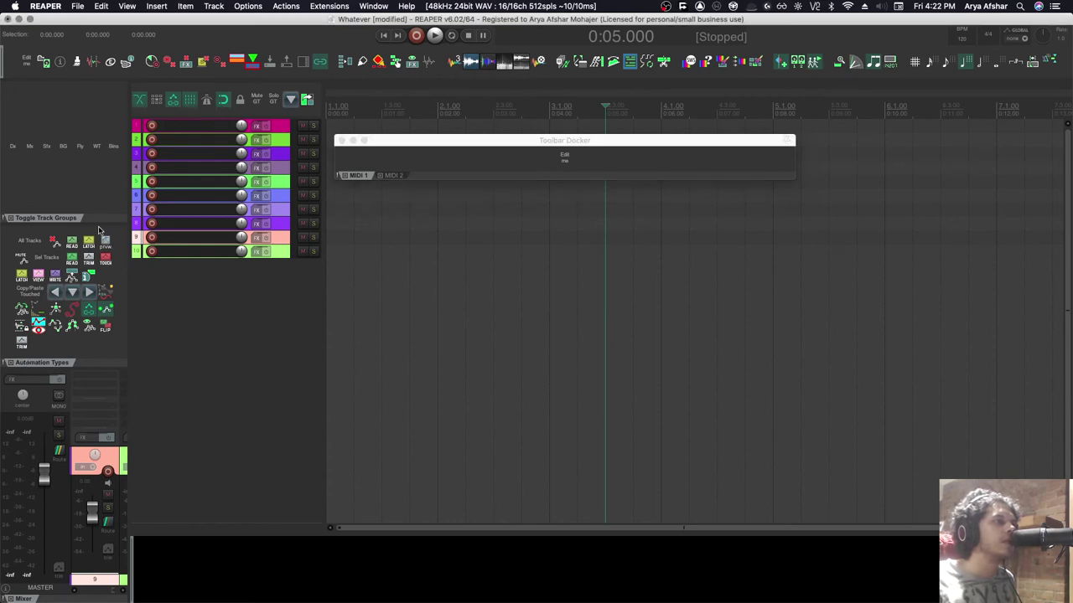
drag(88, 218, 84, 264)
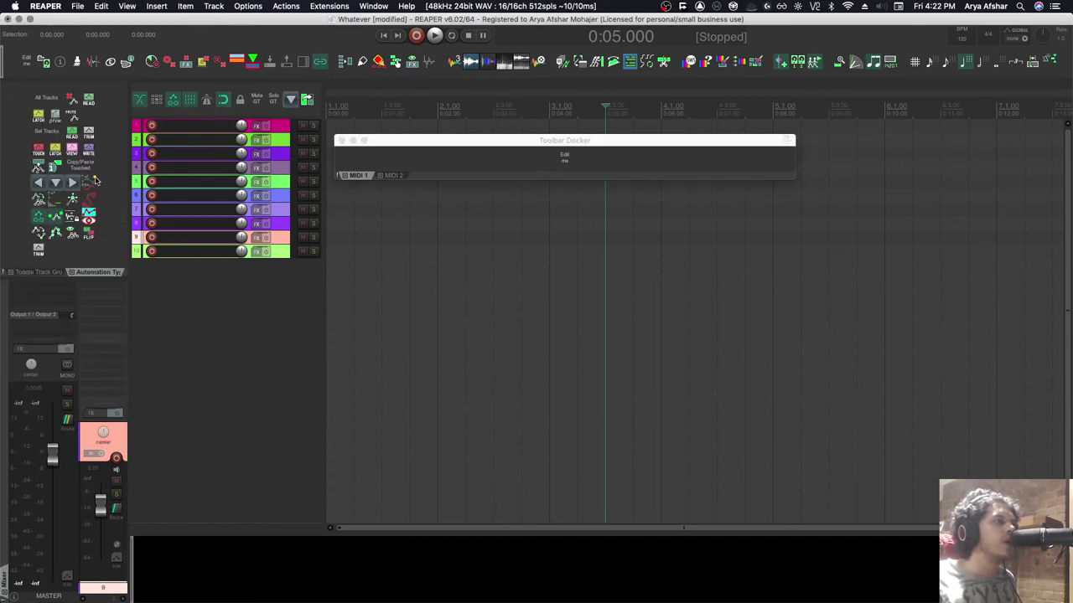
click(342, 140)
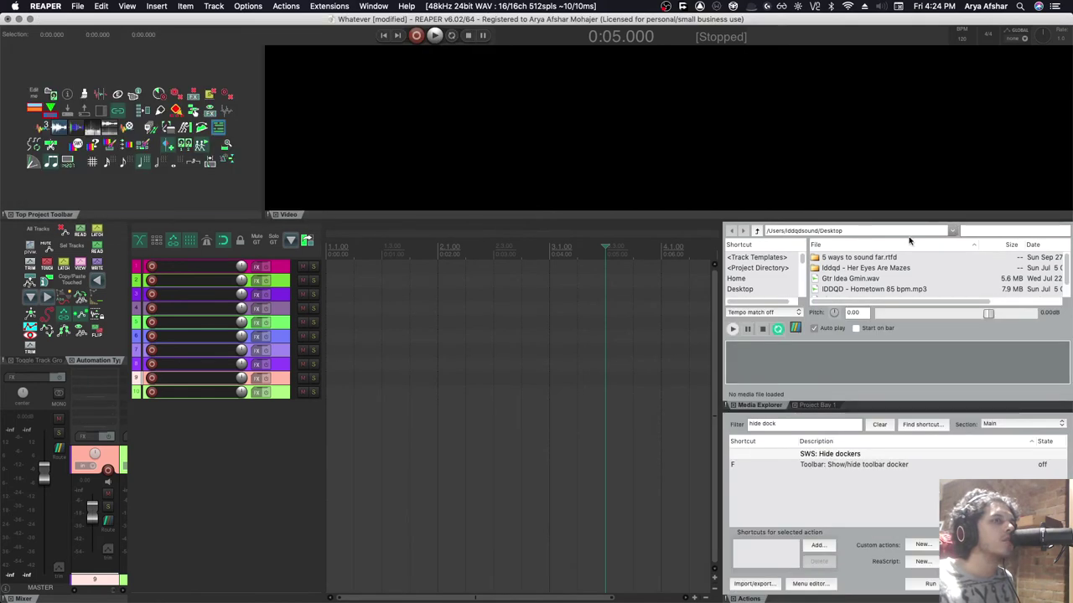
Rearrange the dockers so Project Bay sits between Video and Actions, with Media Explorer sharing the Actions docker.
click(821, 219)
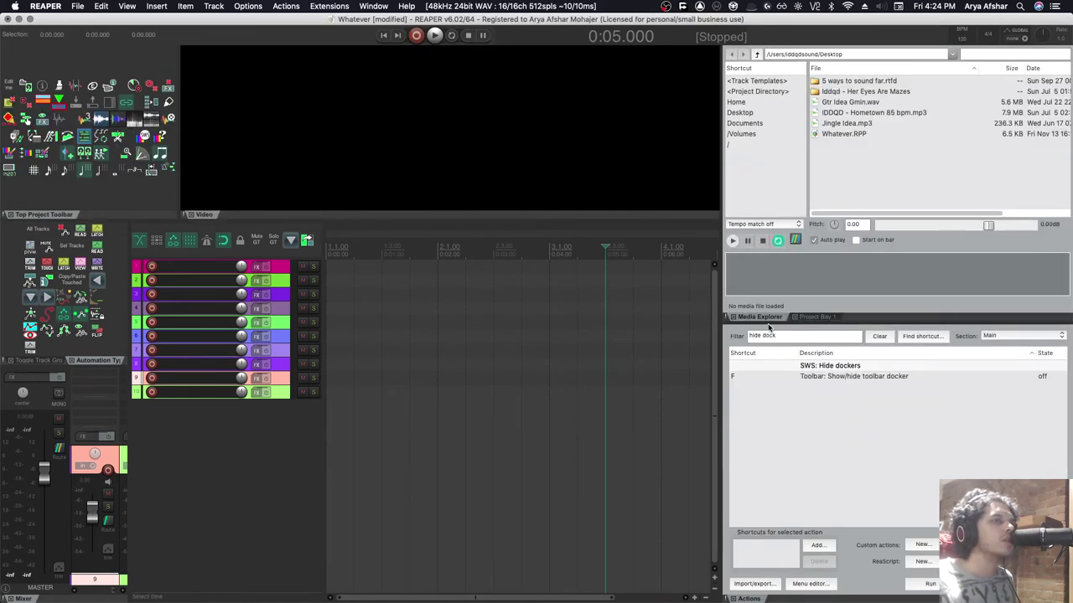
drag(768, 325, 770, 269)
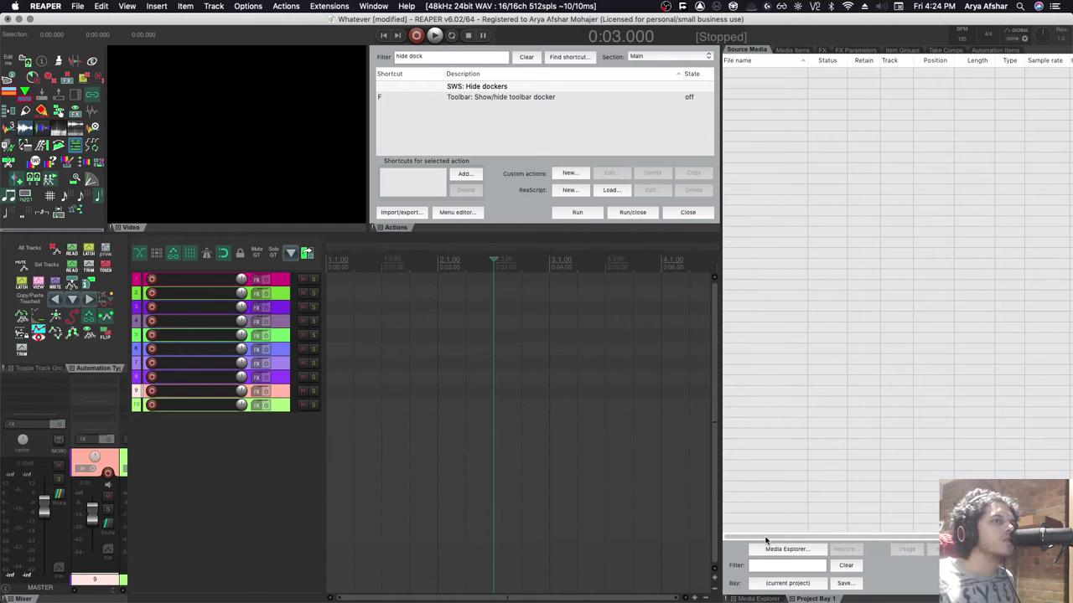
drag(804, 586, 362, 166)
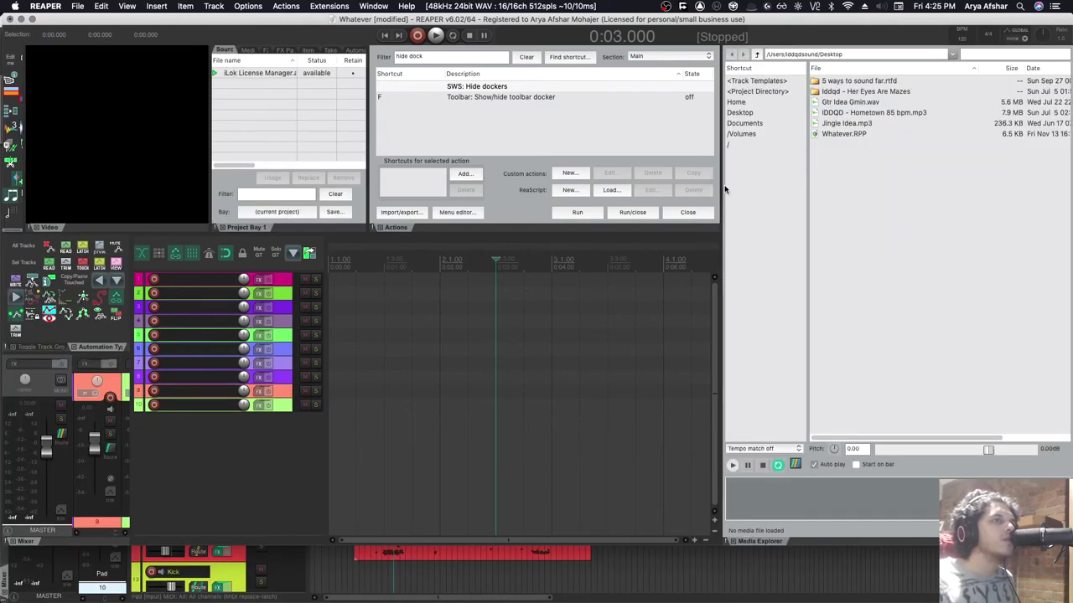
click(721, 187)
drag(760, 541, 777, 227)
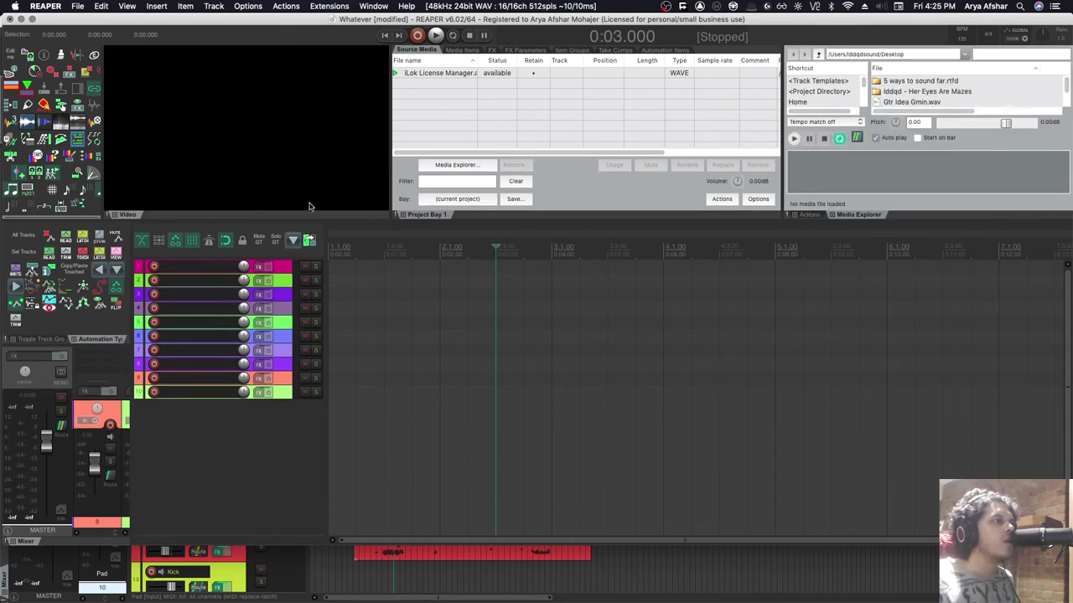
Take the Top Project Toolbar out of the docker row and position it at the top of the main window.
drag(47, 217, 98, 87)
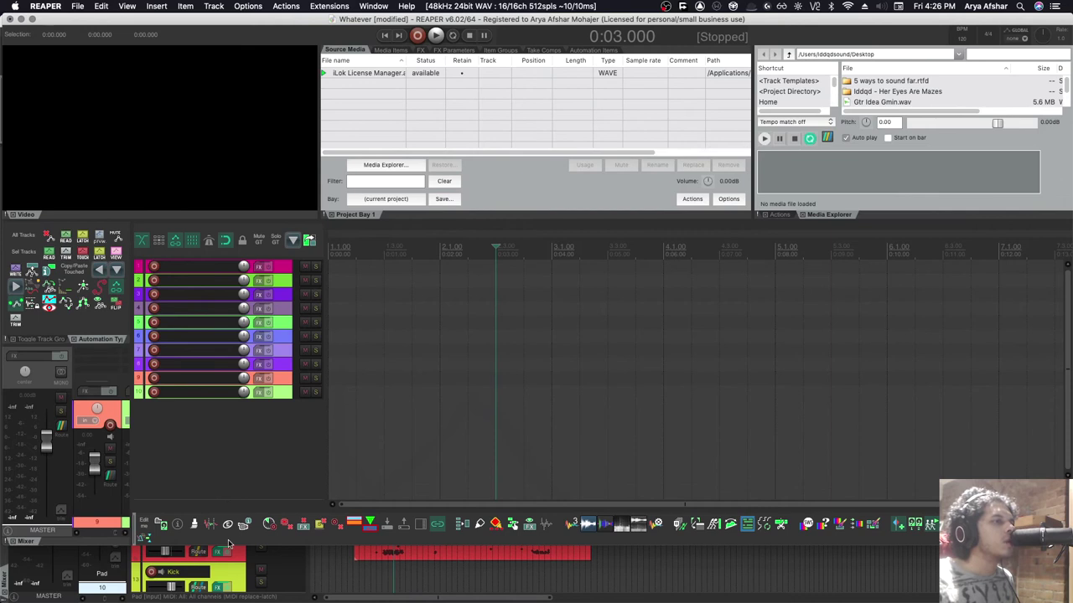
right_click(228, 541)
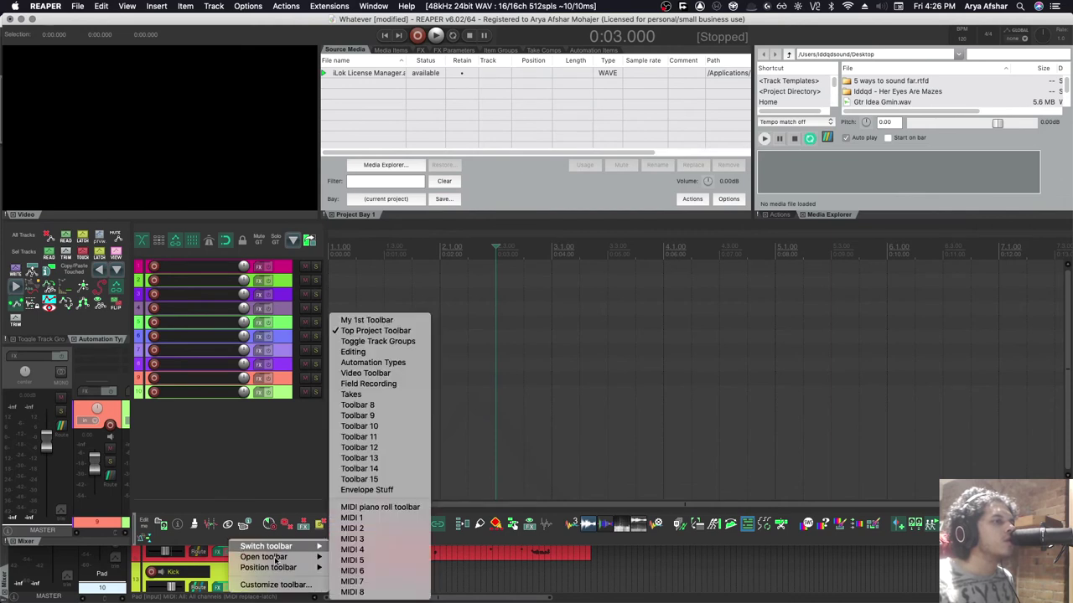
mouse_move(294, 572)
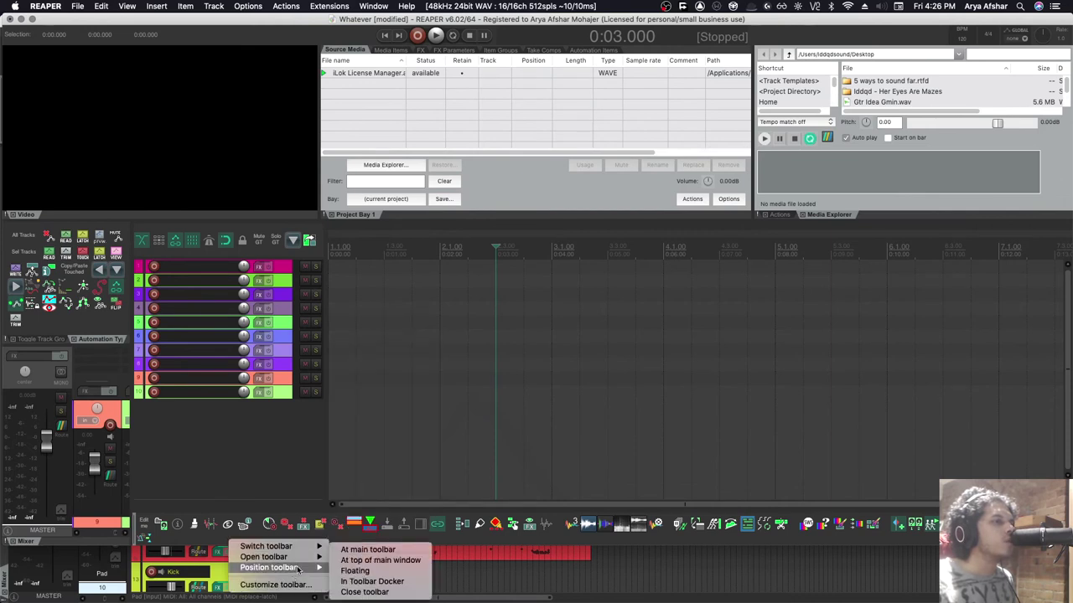
click(373, 561)
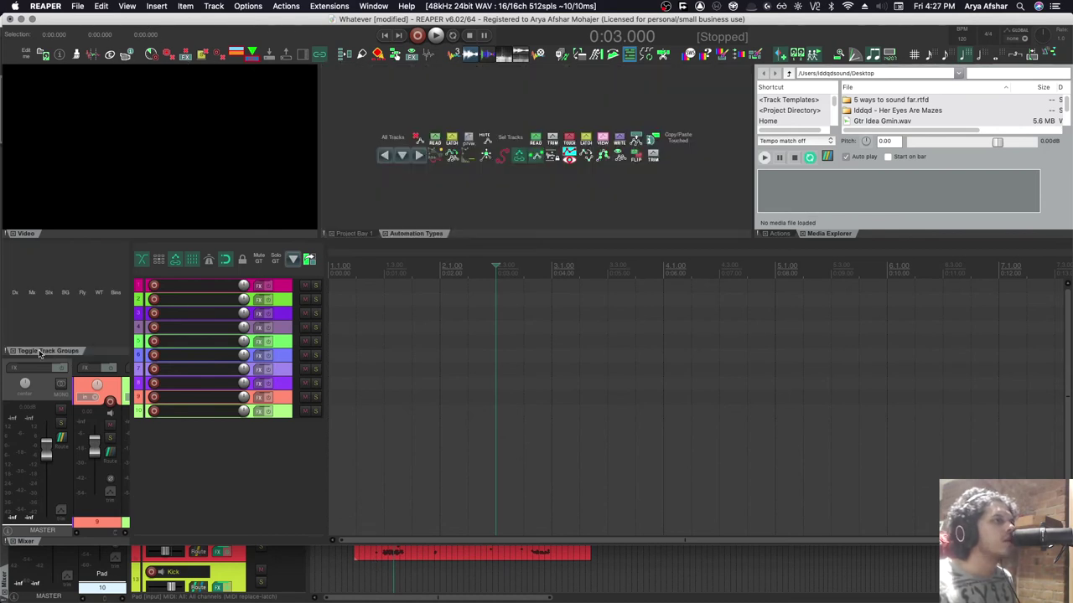
Group the Toggle Track Groups toolbar and the FX Browser in the docker above the mixer, with Video in the middle docker.
drag(39, 351, 94, 235)
click(24, 237)
click(127, 6)
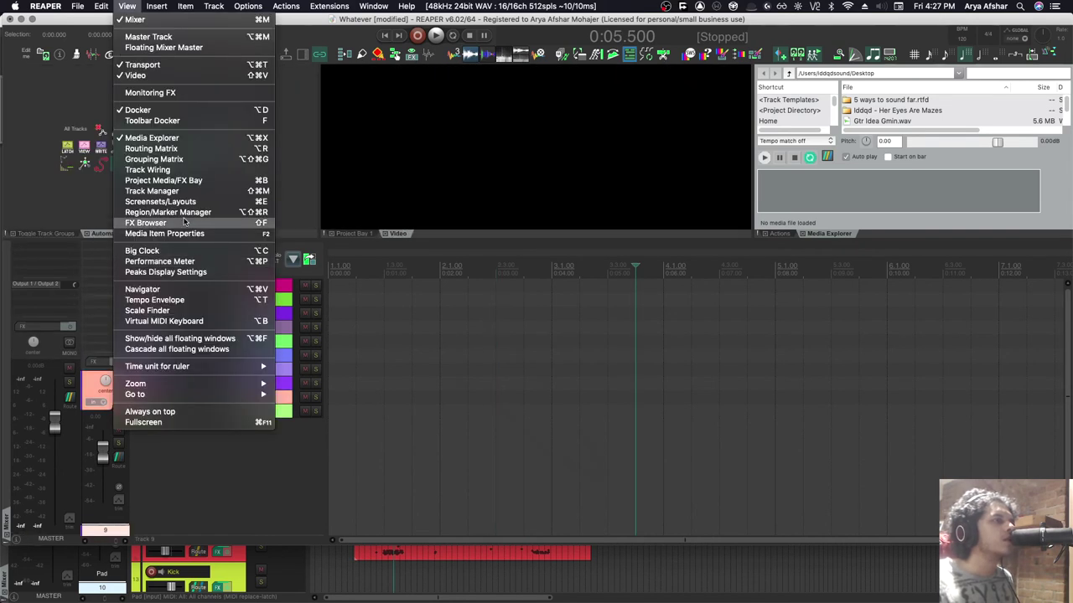
click(184, 222)
drag(190, 65, 616, 247)
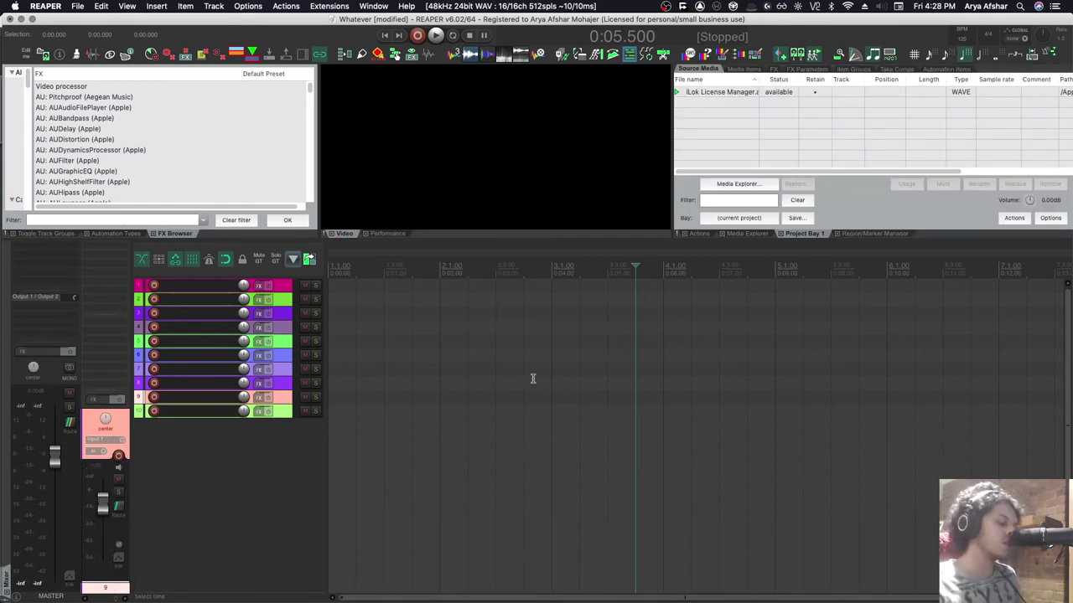
Save the current window layout to screenset 2 as "Video Editing".
key(super+e)
click(58, 110)
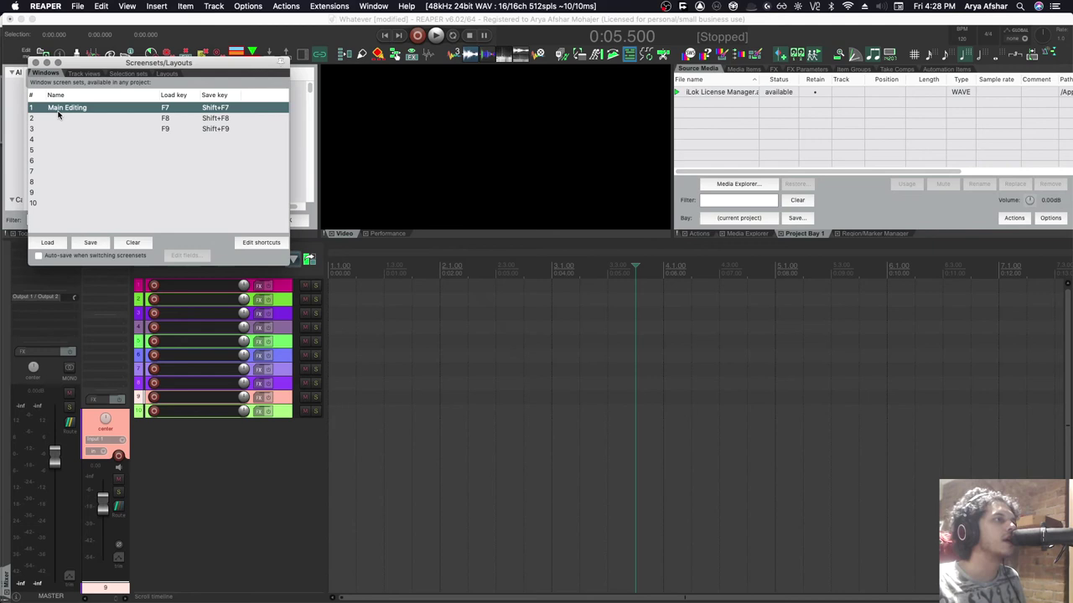
click(59, 118)
click(90, 243)
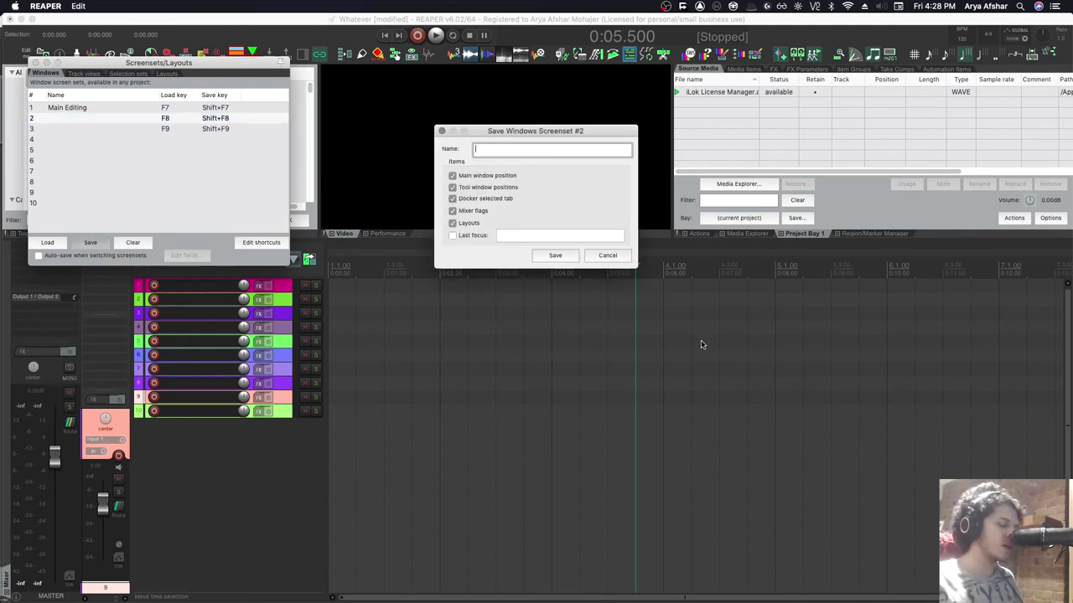
text(Video Editing)
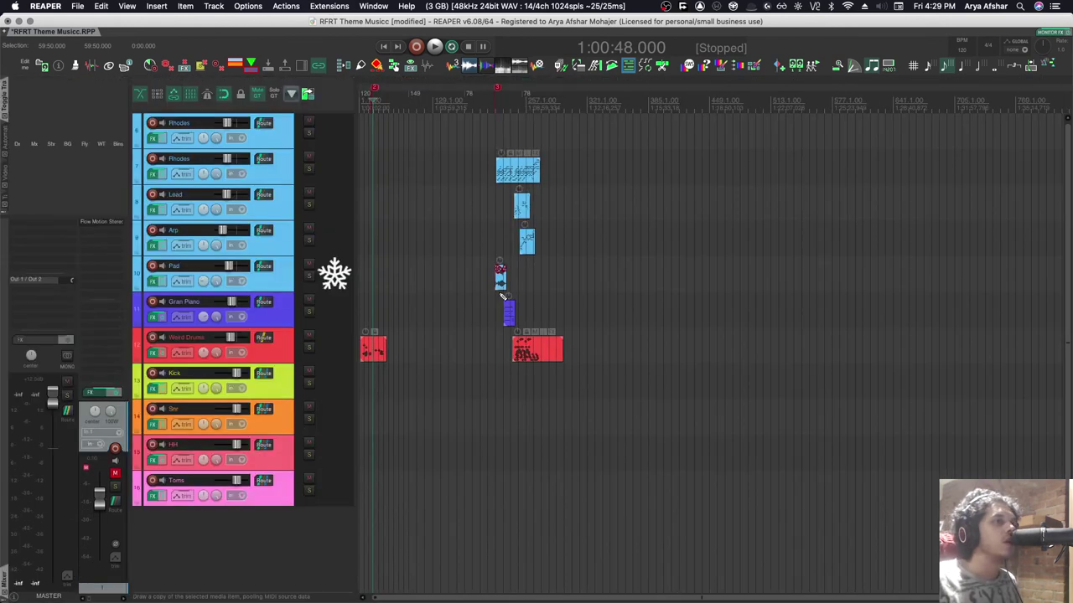
Select the media items on the second Rhodes, Lead, Arp, Gran Piano and Weird Drums tracks in the RFRT project.
scroll(441, 352, up, 2)
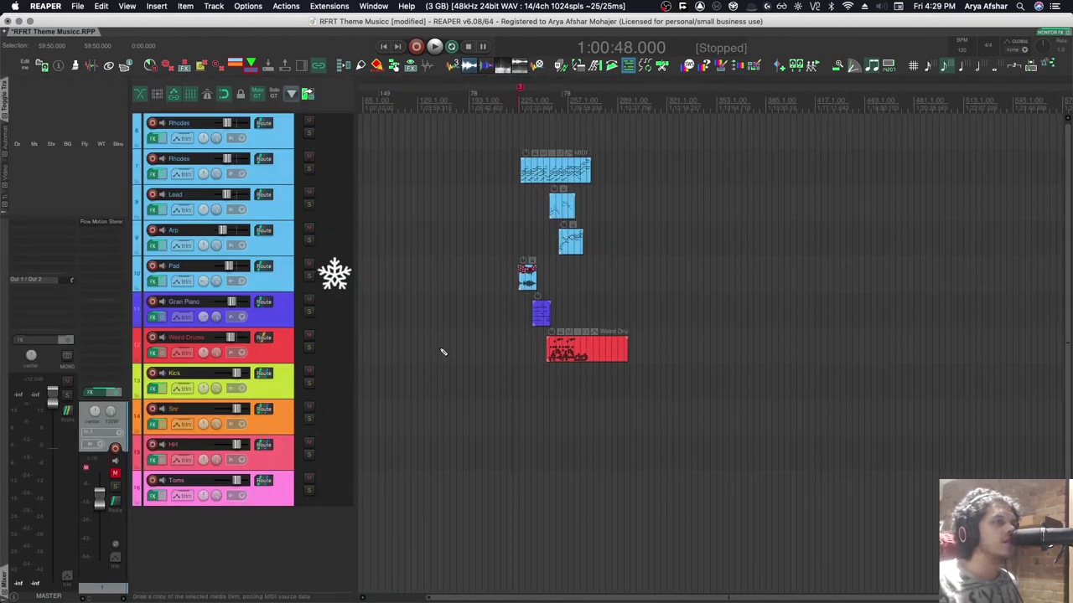
scroll(454, 340, right, 3)
scroll(460, 340, left, 2)
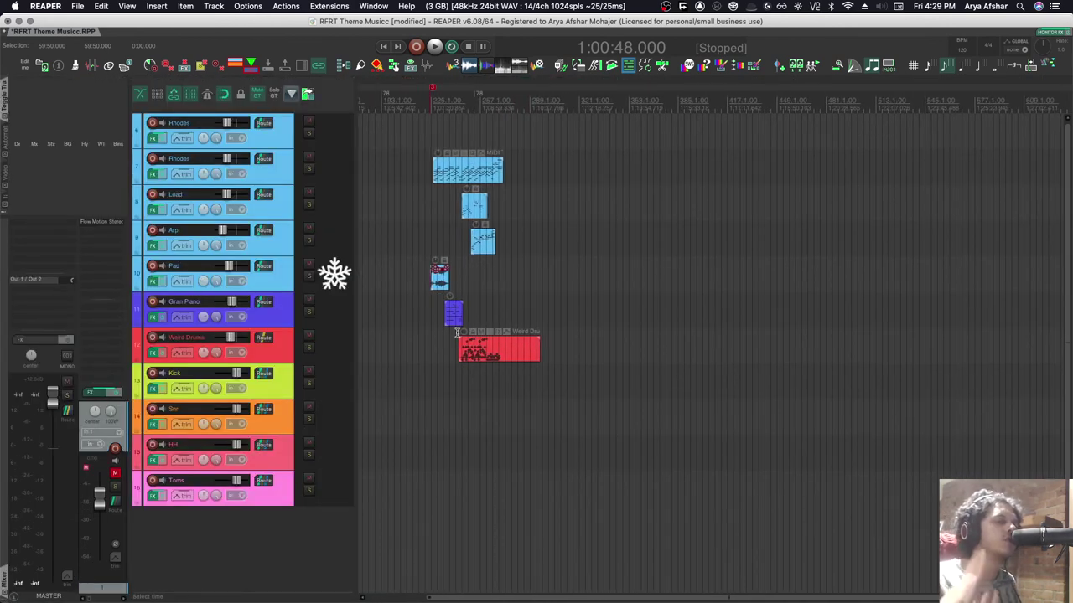
click(838, 381)
drag(549, 165, 452, 430)
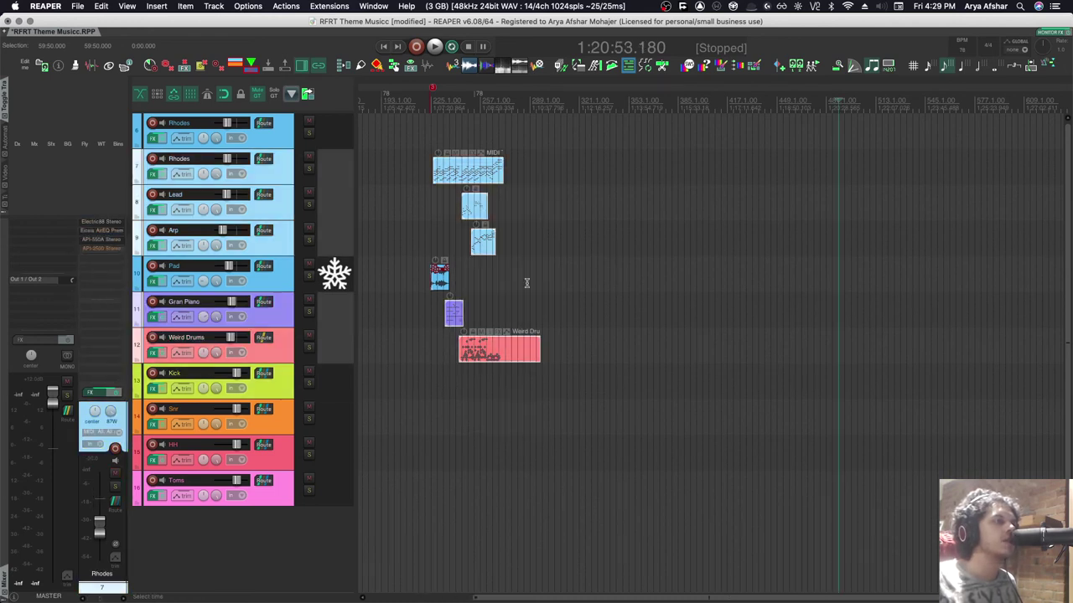
Switch to the wide mixer for the selected tracks and return to the editing layout by loading screenset 1.
key(super+m)
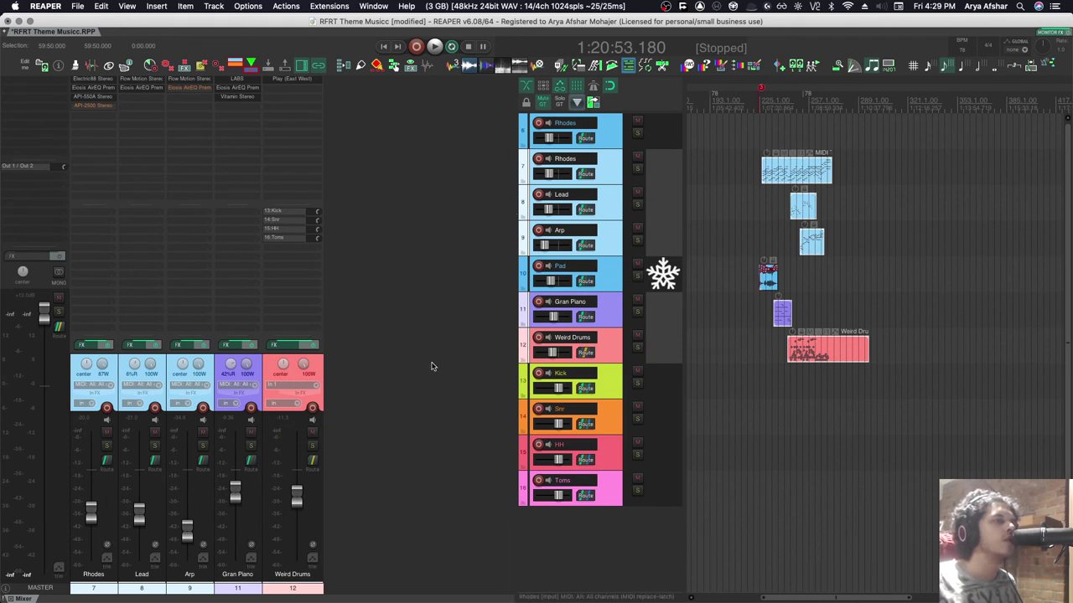
key(F7)
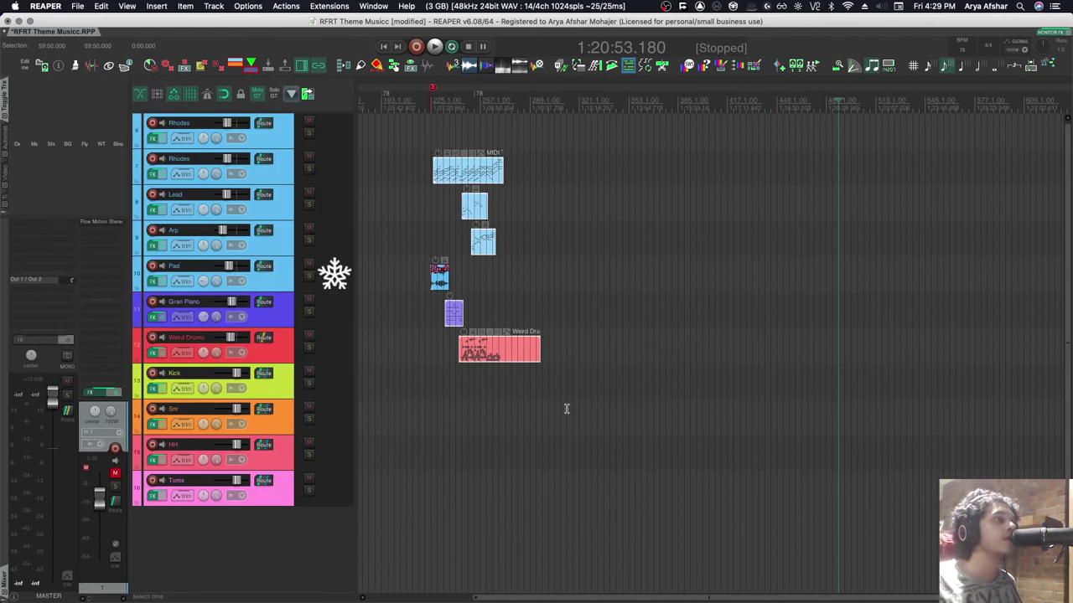
click(613, 586)
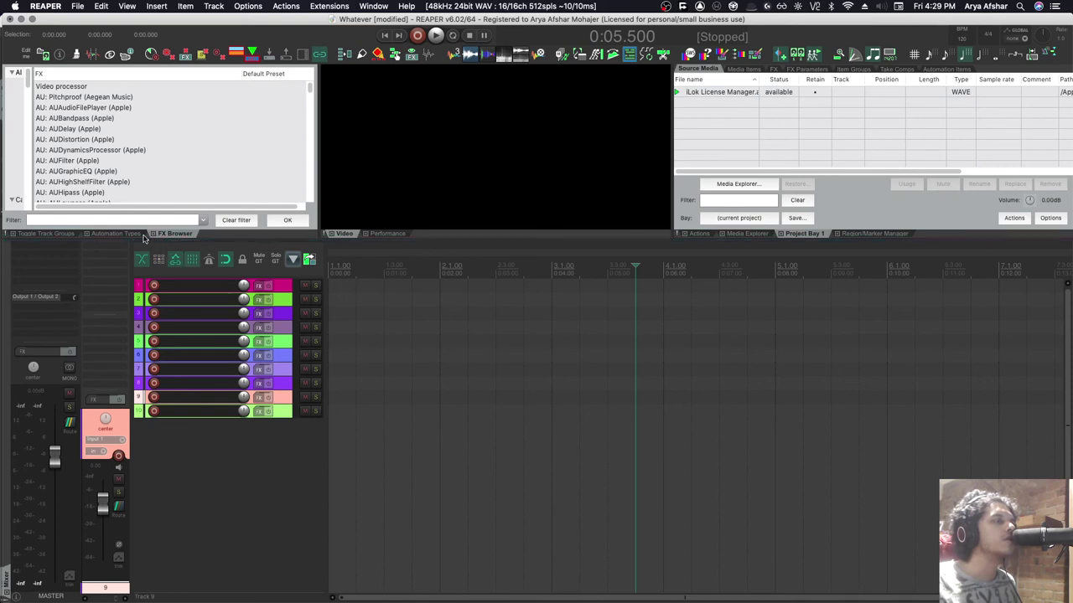
Close all docked toolbars and utility windows above the arrange view in the Whatever project, keeping the mixer docked.
click(87, 236)
click(87, 235)
click(12, 234)
click(13, 234)
click(12, 234)
click(12, 234)
double_click(12, 234)
click(12, 233)
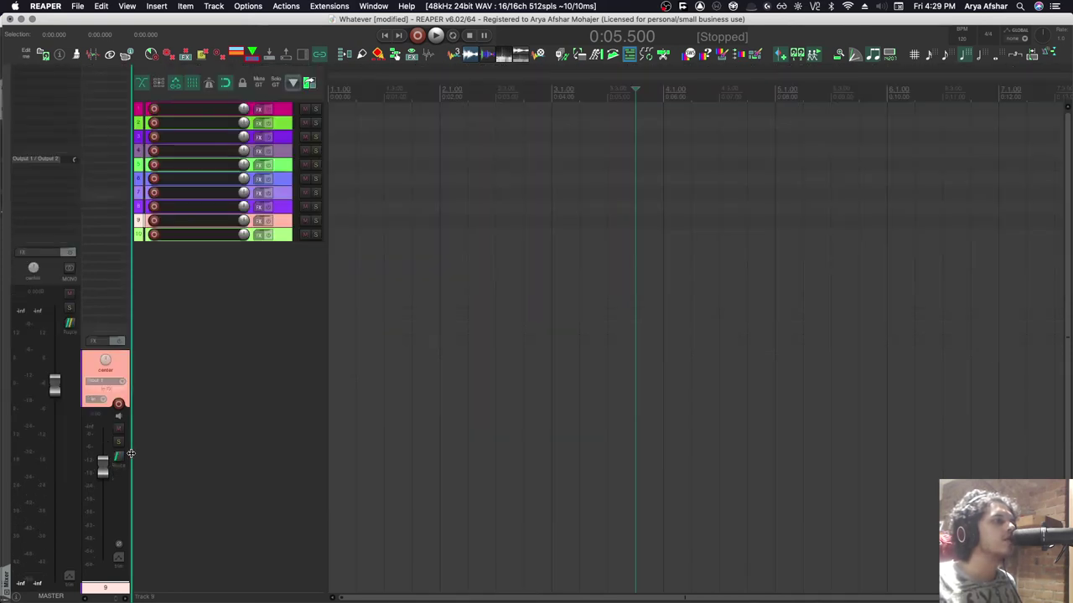
Widen the docked mixer to about half the window and enlarge the track control panel until the trim controls fit.
drag(132, 455, 534, 452)
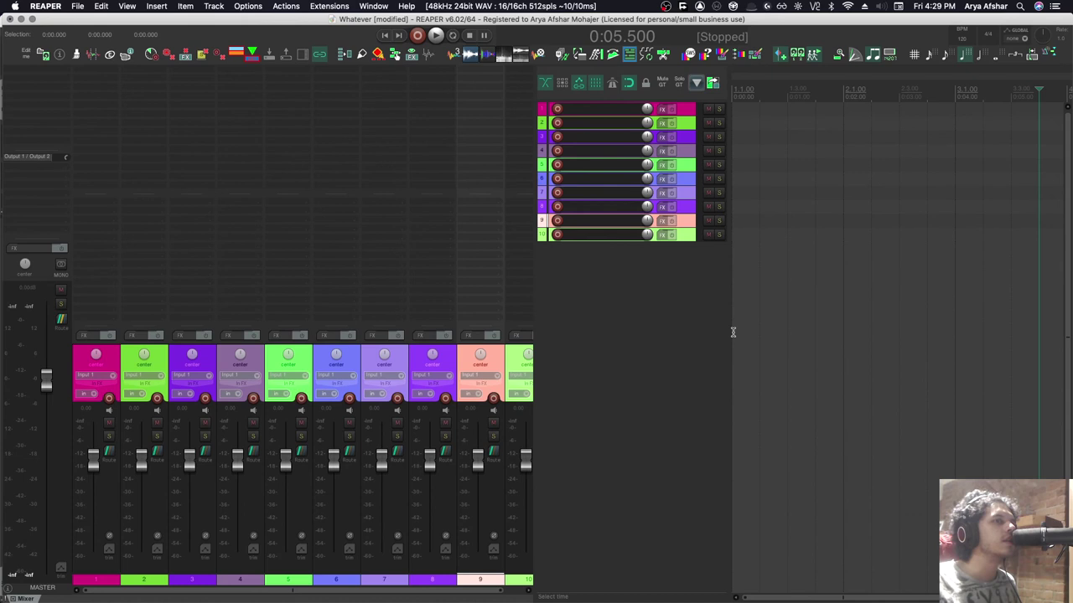
click(723, 340)
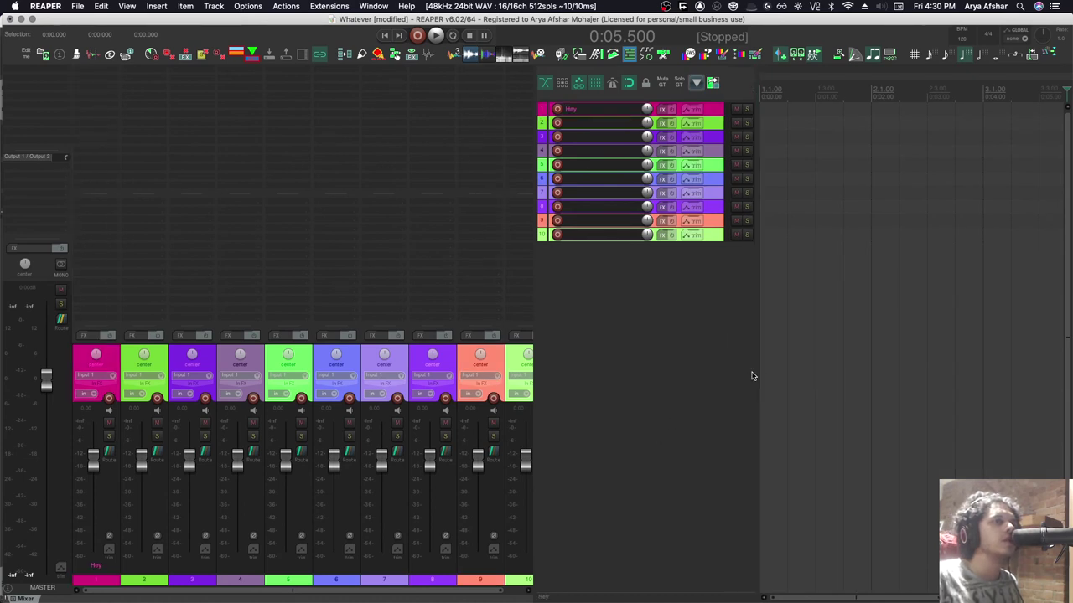
Narrow the track control panel, widen the docked mixer slightly, and show the video window above the mixer.
drag(759, 363, 680, 338)
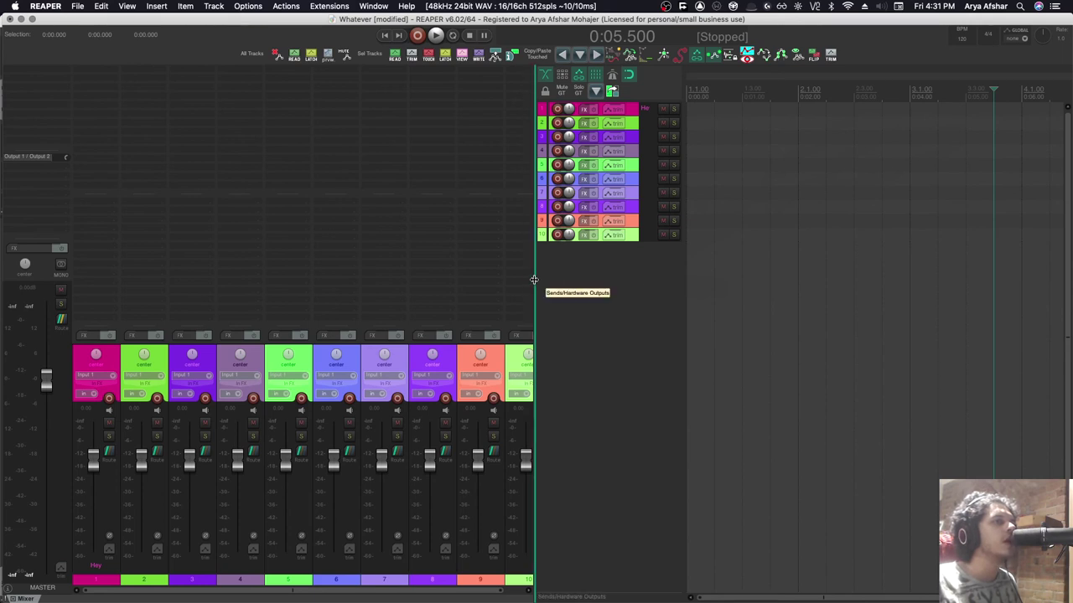
drag(534, 279, 560, 277)
key(F8)
Save the current window layout as screenset 3 named "Mixer Half Page" and close the Screensets/Layouts window.
key(super+shift+s)
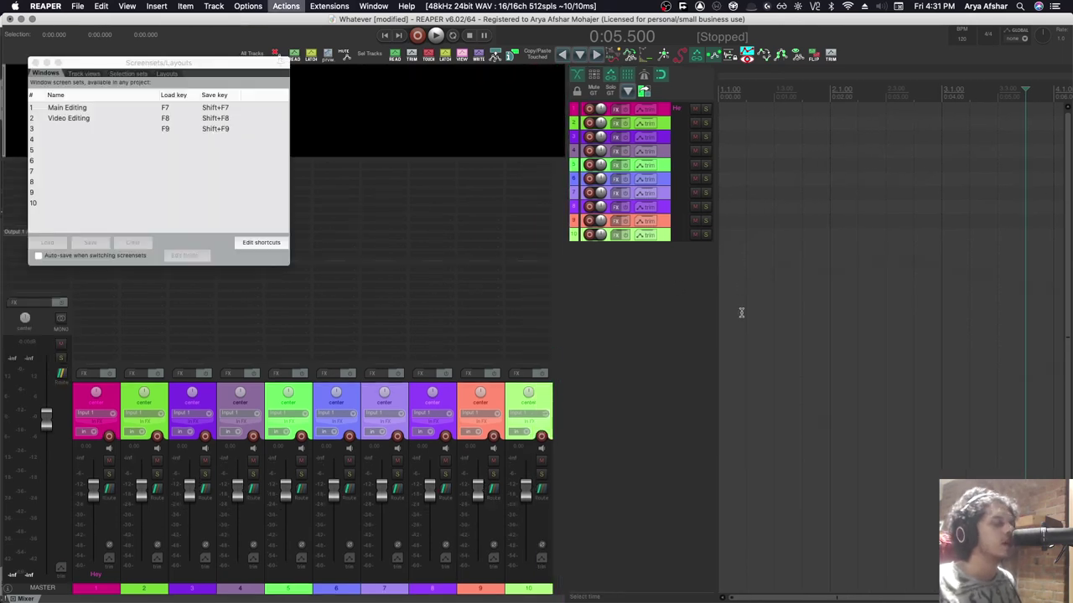
click(115, 130)
click(91, 242)
text(Mixer)
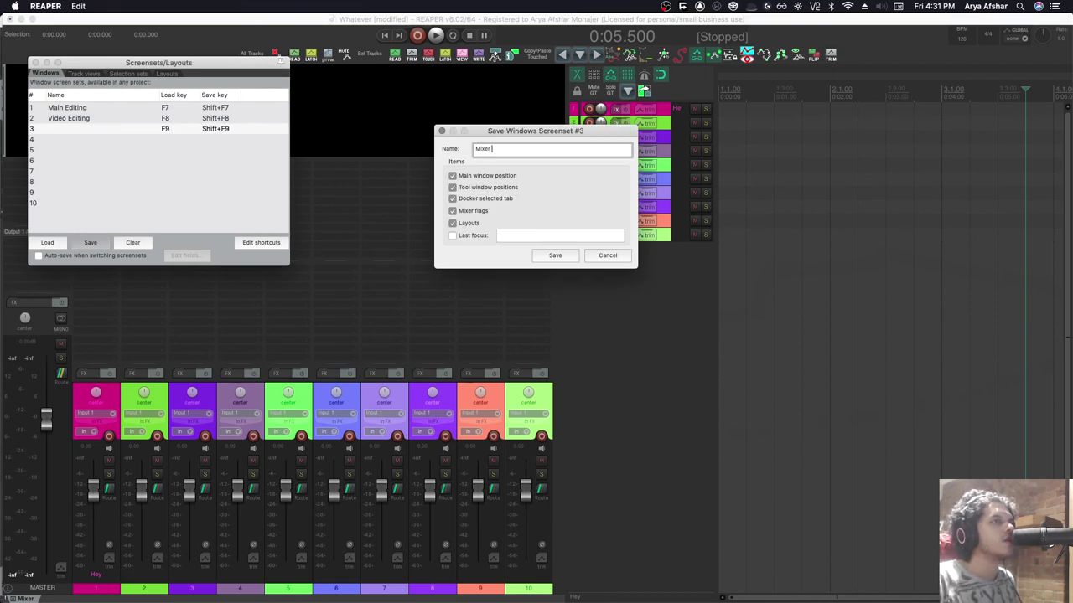
text( Half Page)
key(Return)
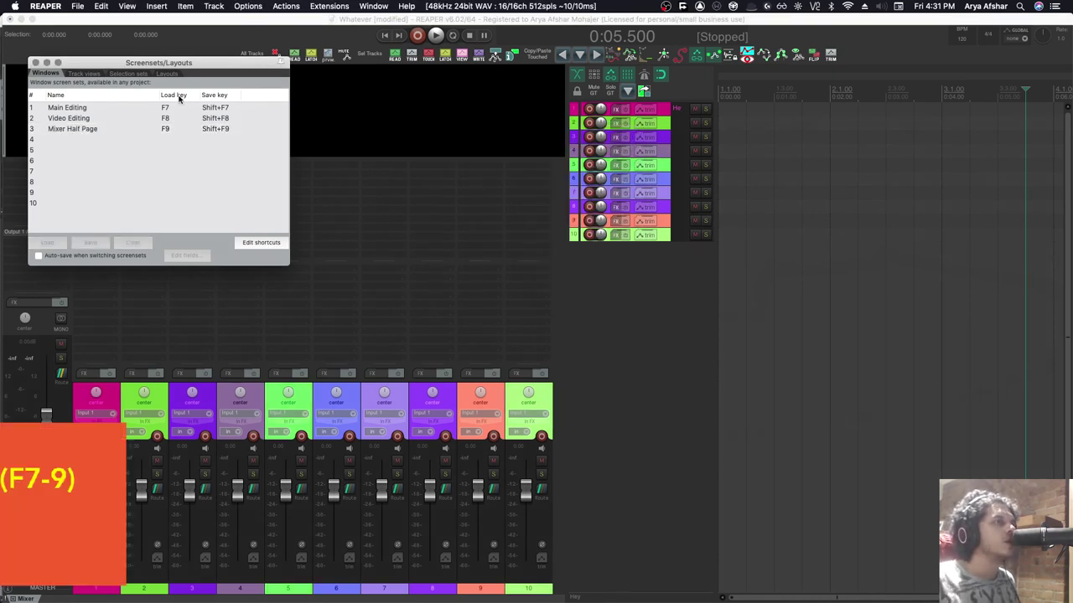
click(35, 63)
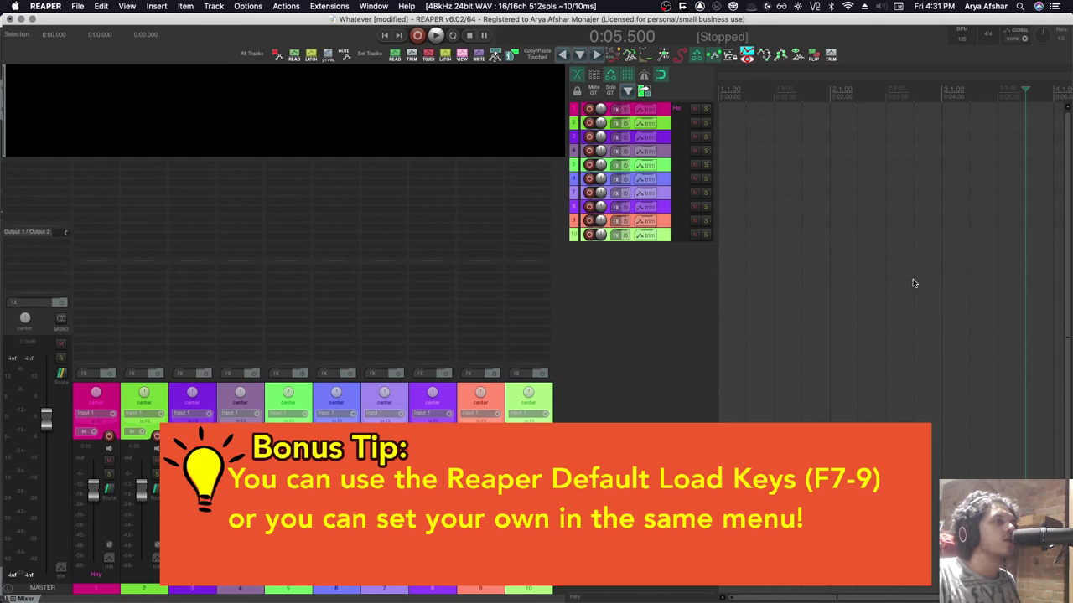
Switch between the Main Editing and Video Editing screensets, finishing on the Main Editing layout.
click(883, 275)
key(F7)
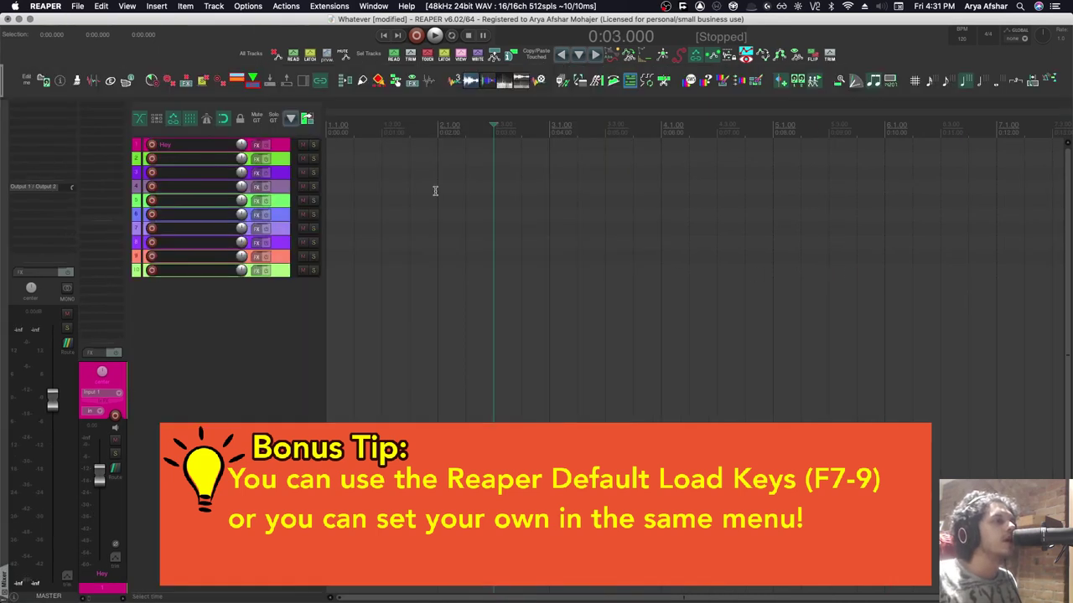
key(F8)
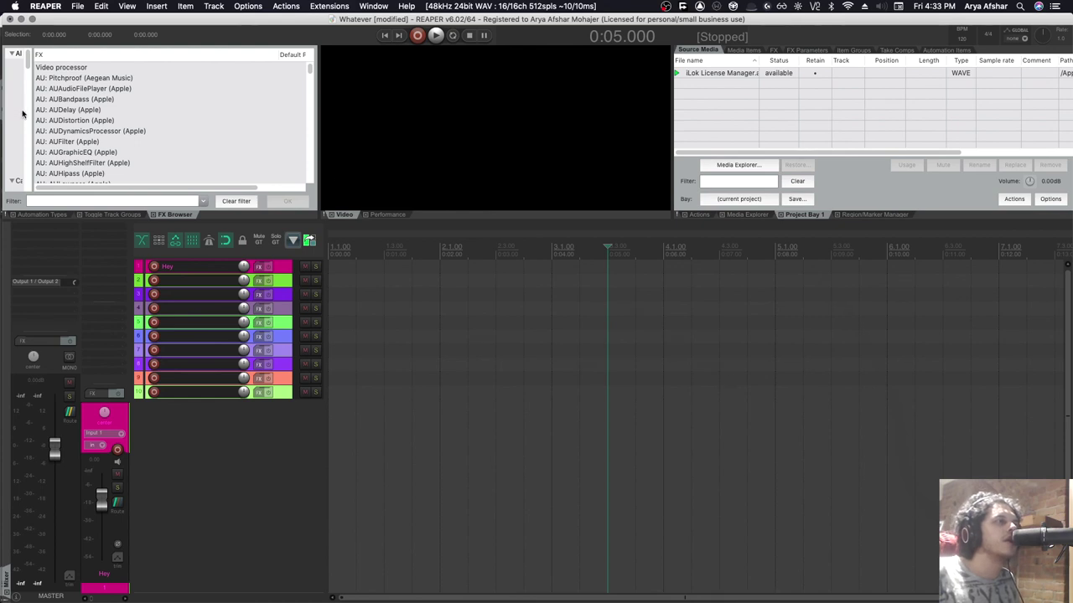
key(F7)
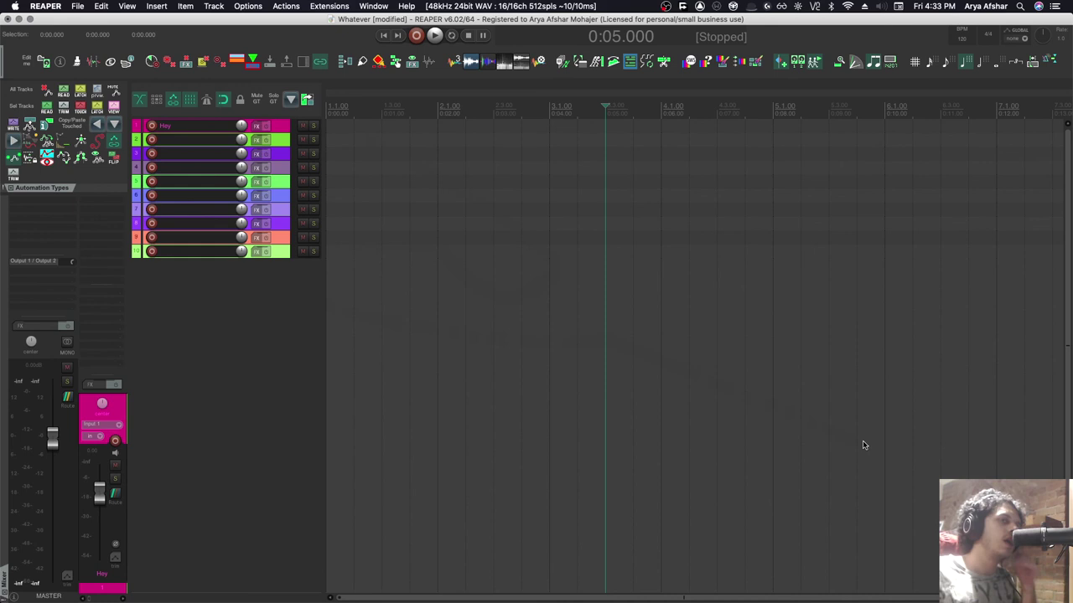
Open the Actions list beside the arrange view.
key(question)
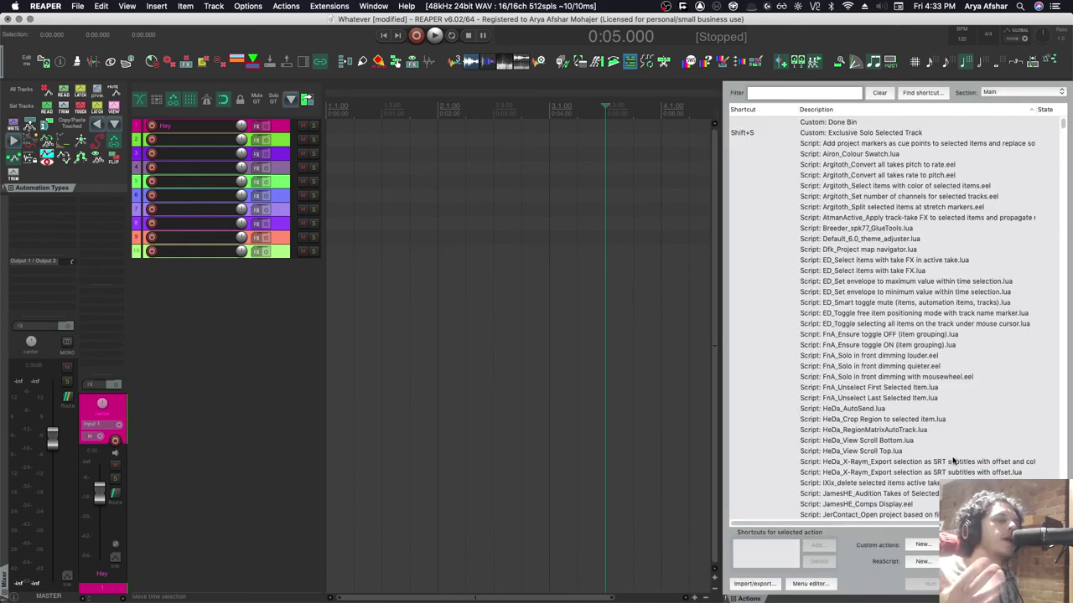